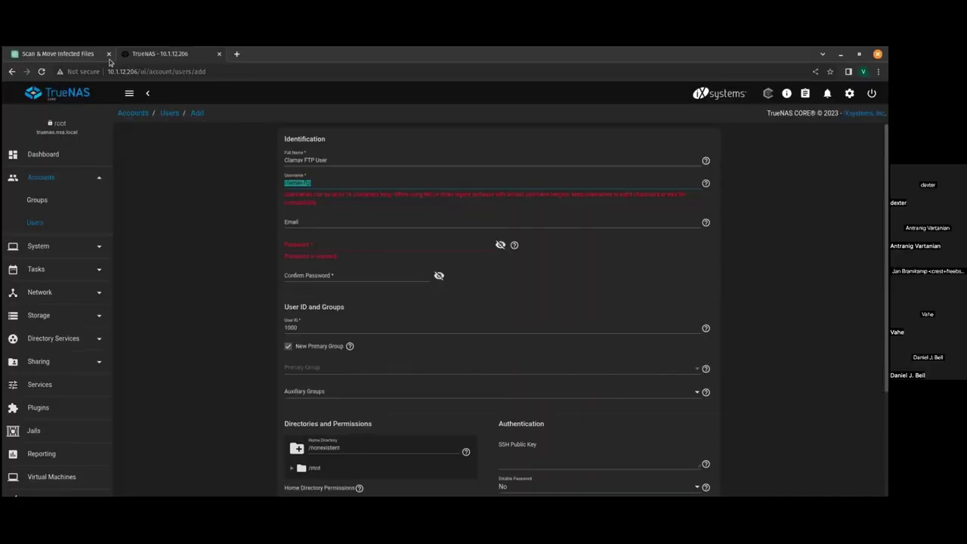
Close the "Scan & Move Infected Files" browser page and leave the unsaved new-user form for the dashboard
click(108, 53)
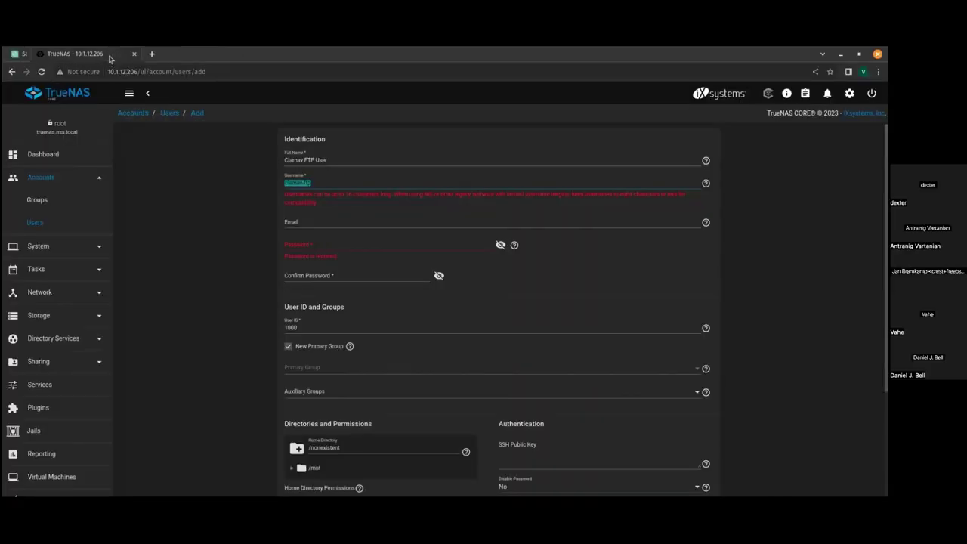
click(60, 156)
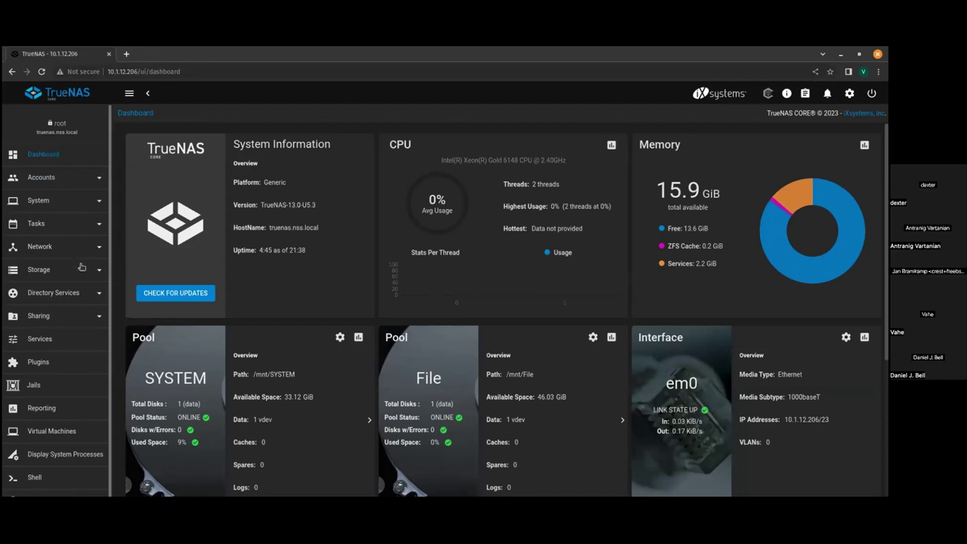
Open the storage pools overview and expand the ALL_USERS dataset and its IT child in the File pool
scroll(82, 267, down, 1)
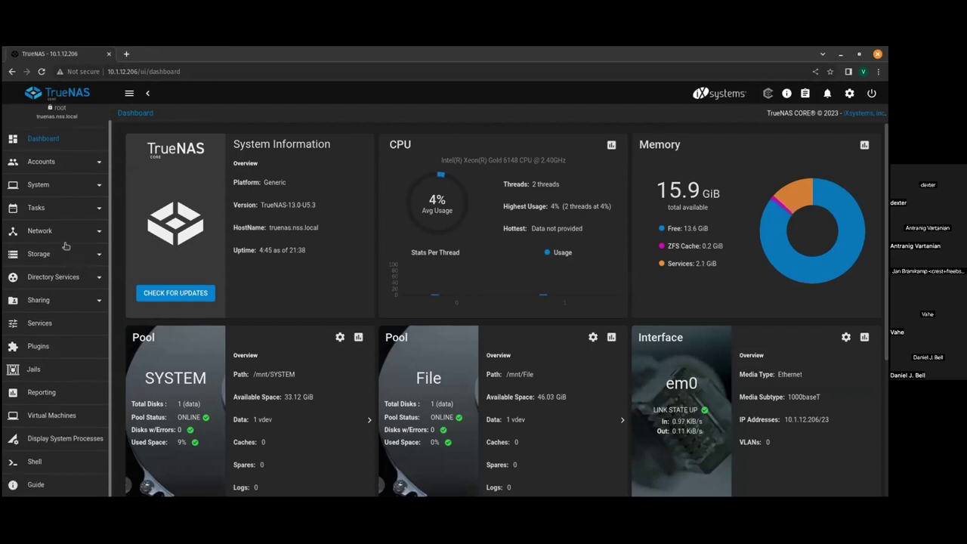
click(66, 249)
click(43, 277)
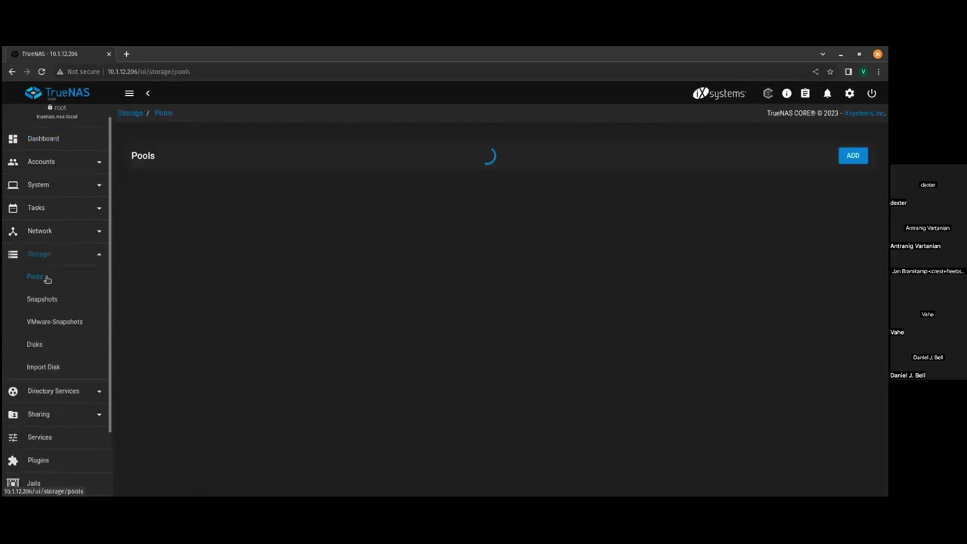
click(148, 241)
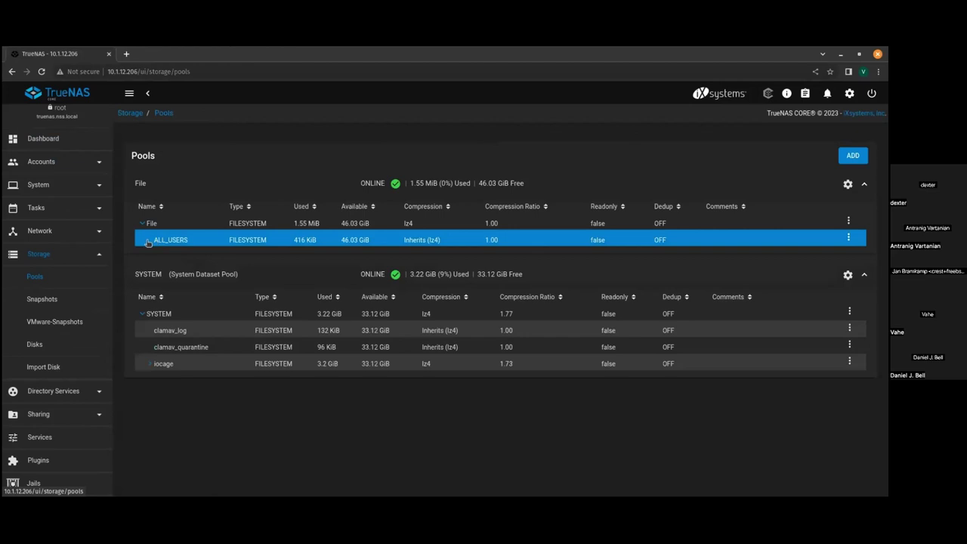
click(149, 240)
click(157, 256)
click(162, 273)
click(151, 224)
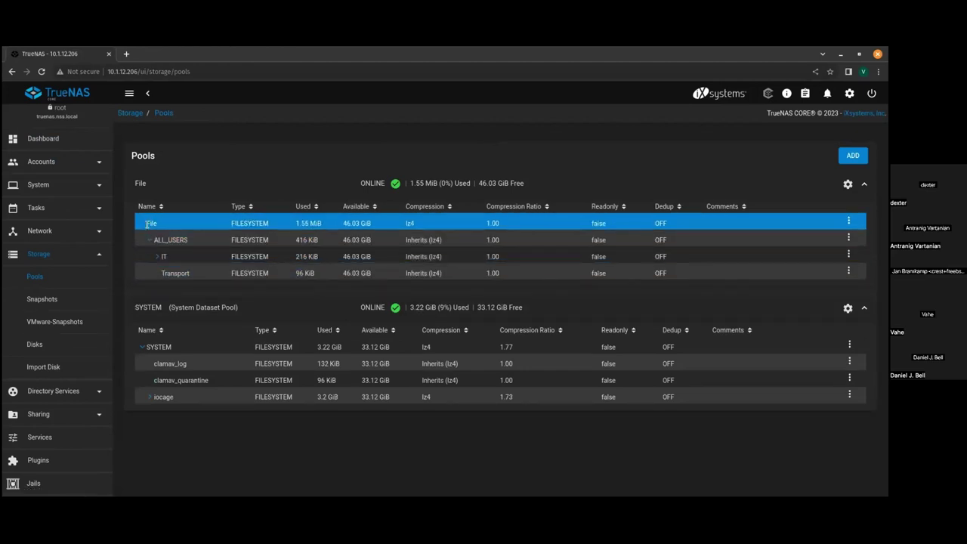
click(155, 239)
click(157, 256)
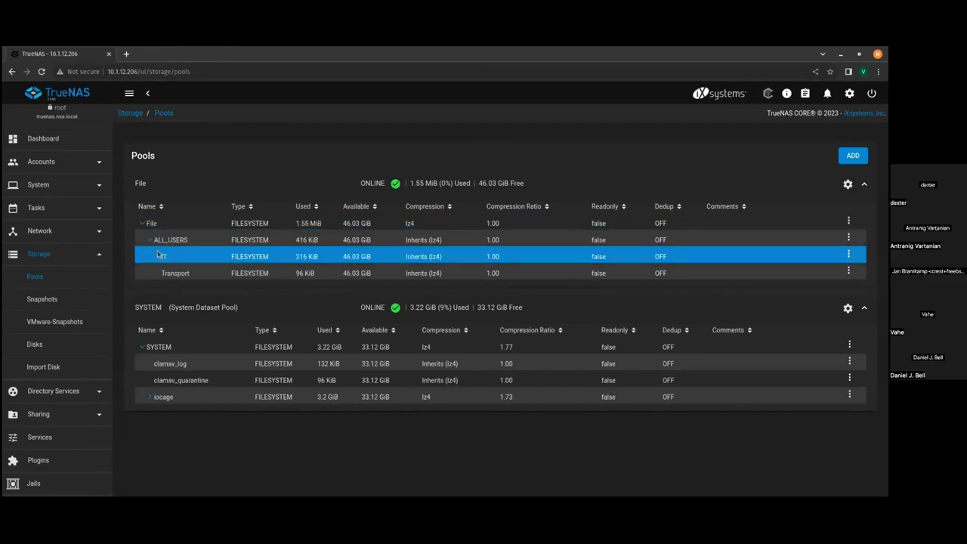
click(156, 257)
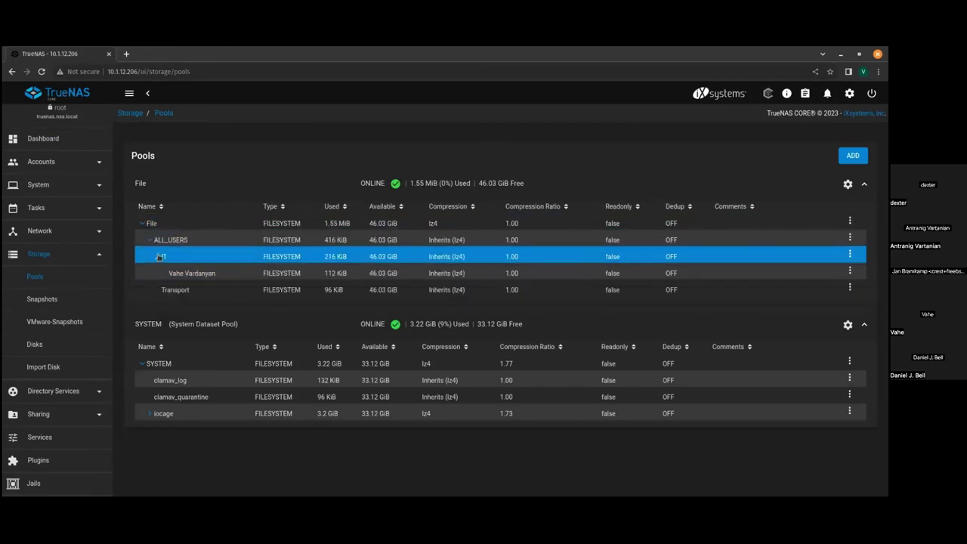
Examine the datasets nested under ALL_USERS, including the user's dataset inside IT and the Transport dataset
click(188, 273)
click(163, 240)
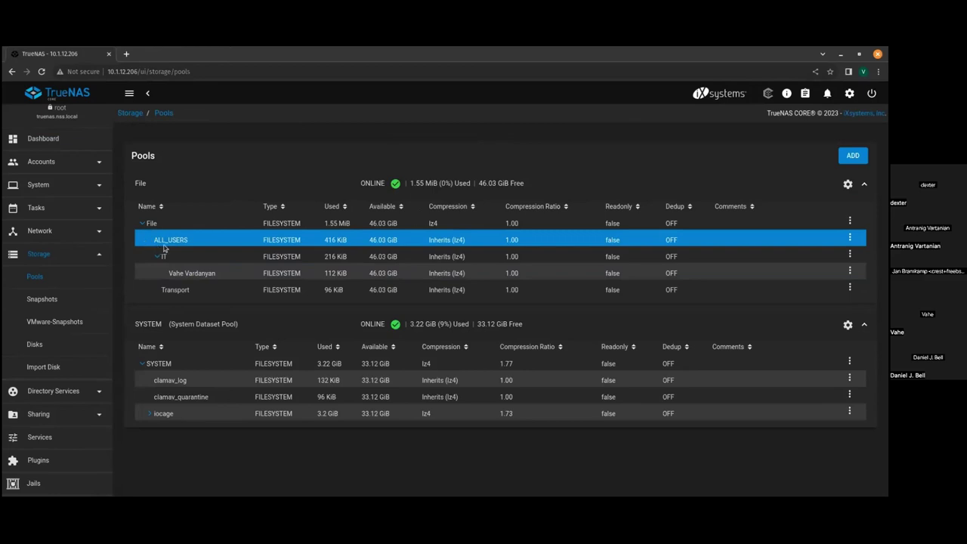
click(195, 269)
click(198, 284)
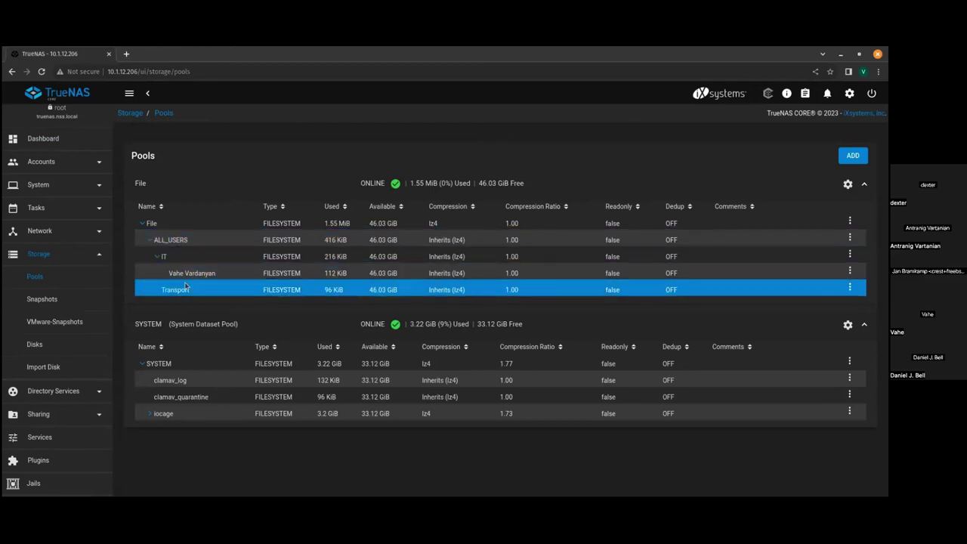
click(200, 274)
click(167, 284)
click(246, 275)
click(284, 284)
click(219, 257)
click(155, 241)
click(139, 259)
View the list of configured jails
scroll(83, 332, down, 3)
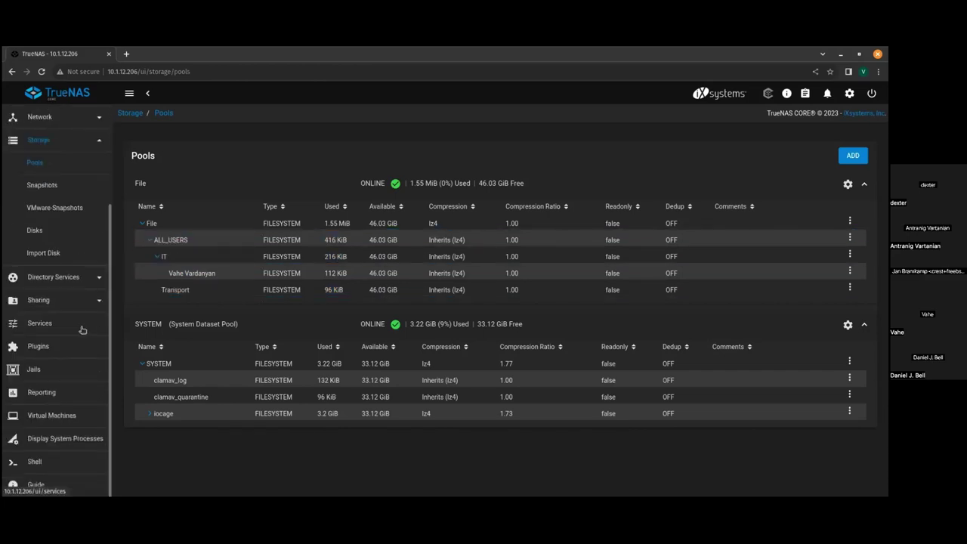
click(65, 368)
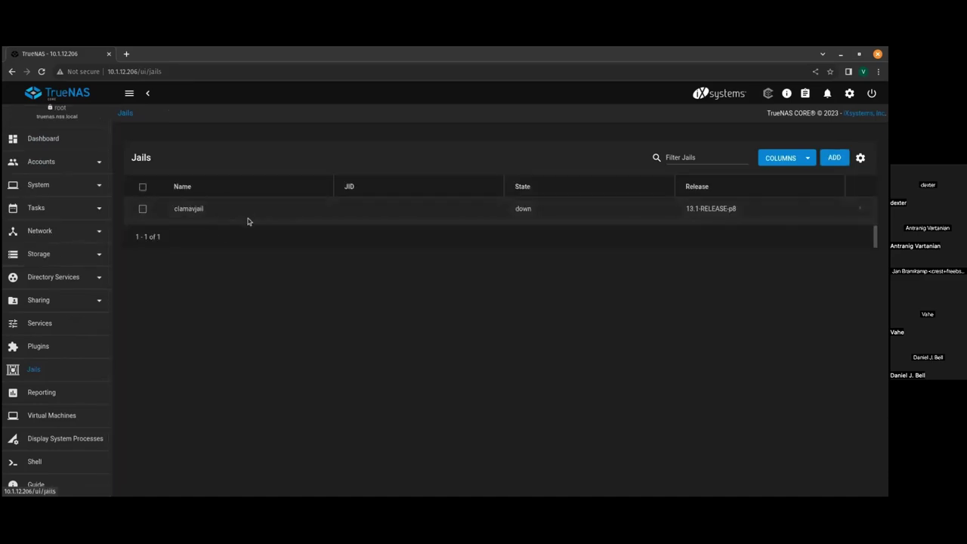
click(57, 231)
click(44, 323)
click(43, 346)
Return to the storage pools and expand ALL_USERS and IT in the File pool again
click(66, 277)
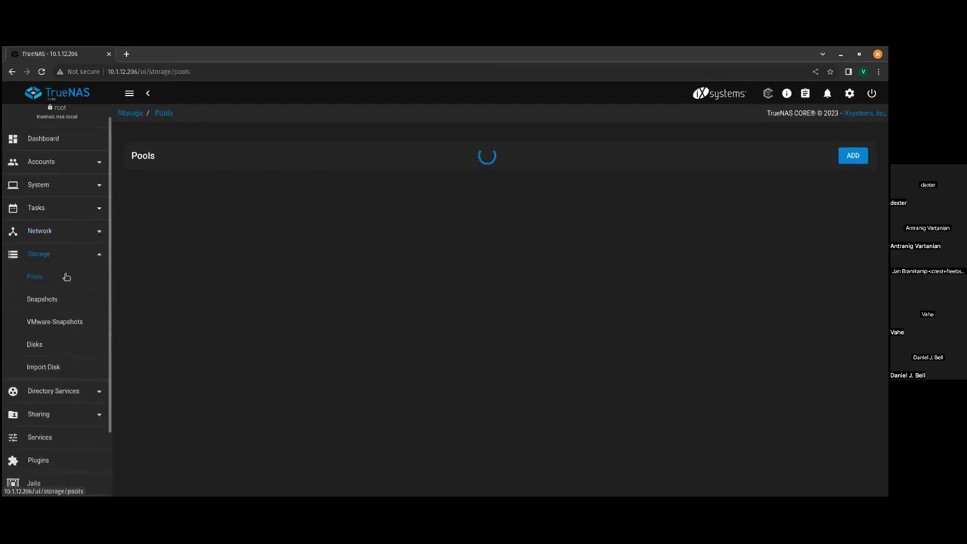
click(151, 242)
click(147, 241)
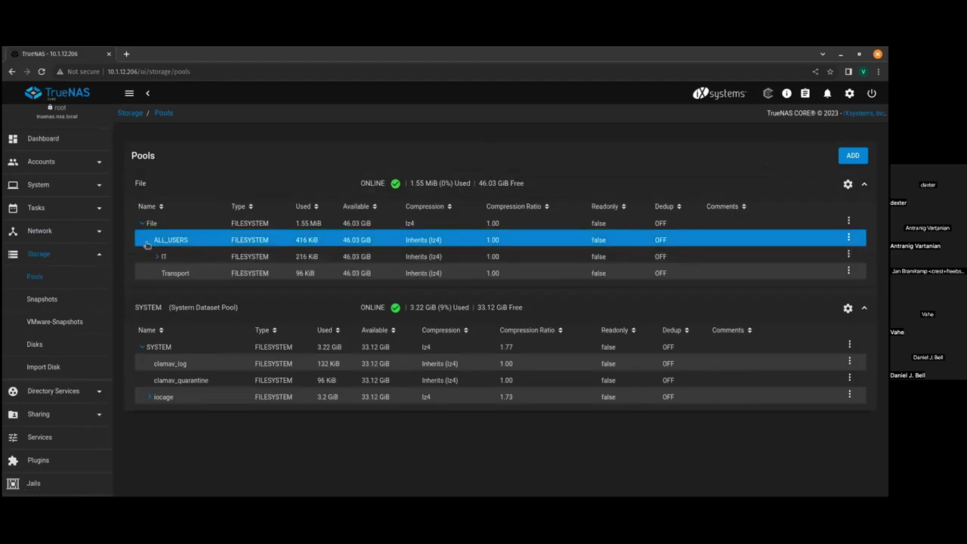
click(156, 255)
click(161, 258)
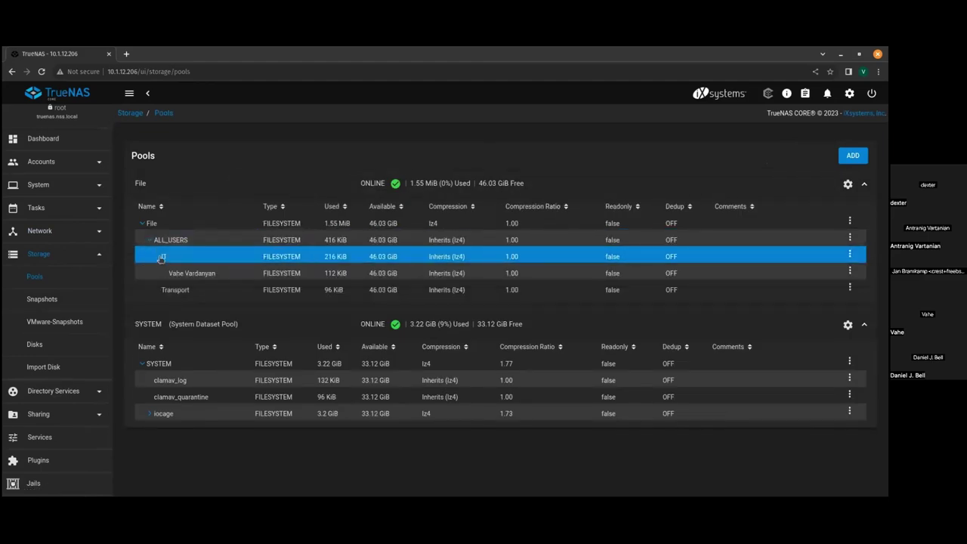
Review the hierarchy from ALL_USERS through the IT and Transport department datasets to the individual user's dataset
click(185, 270)
click(163, 257)
click(161, 241)
click(185, 259)
click(181, 272)
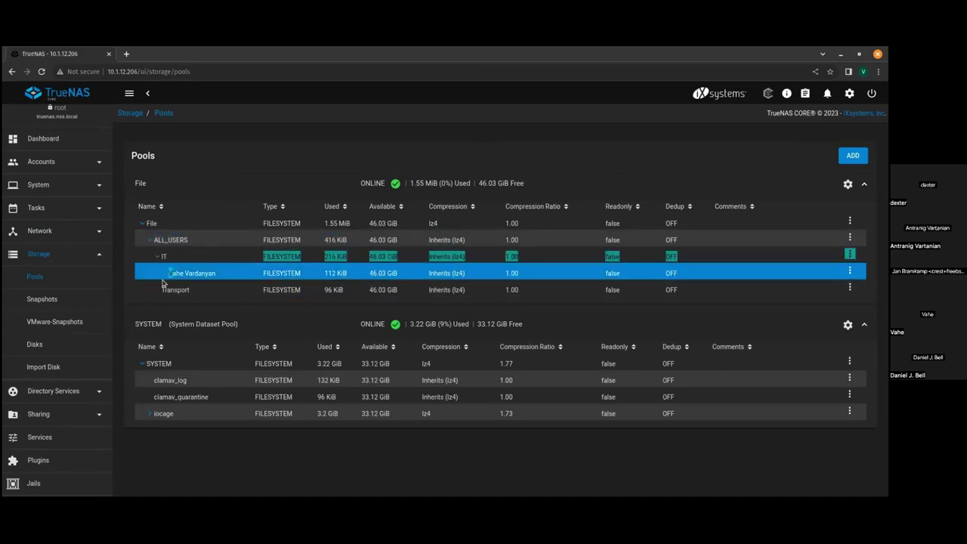
drag(181, 272, 50, 490)
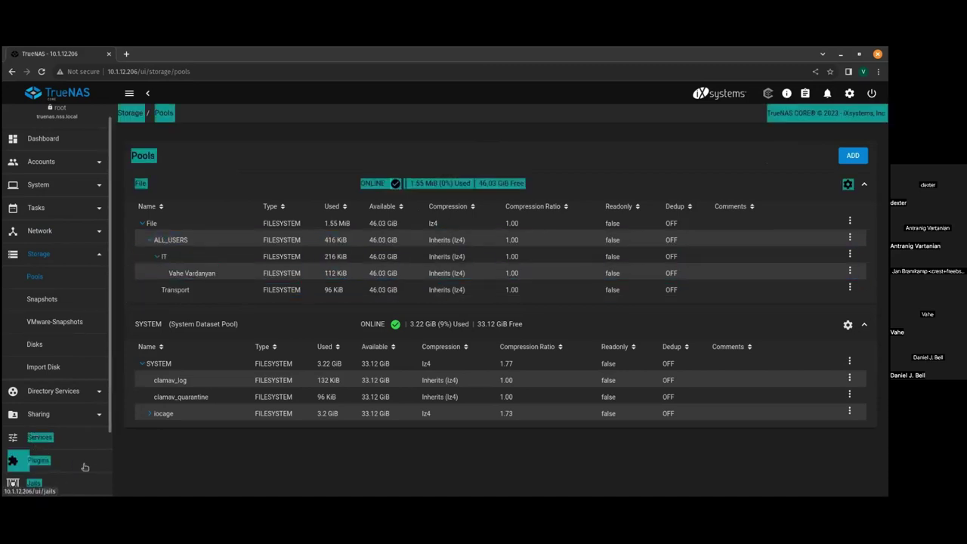
click(227, 291)
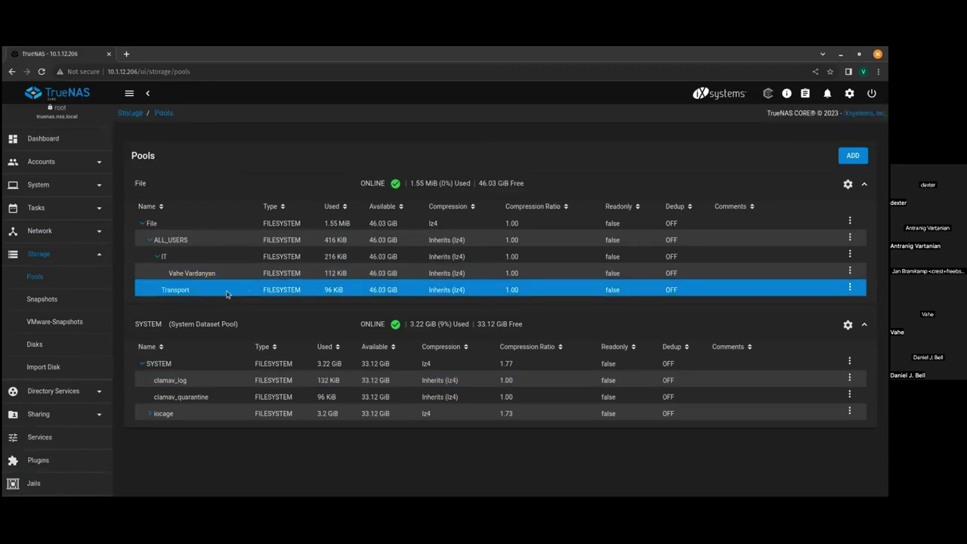
click(185, 239)
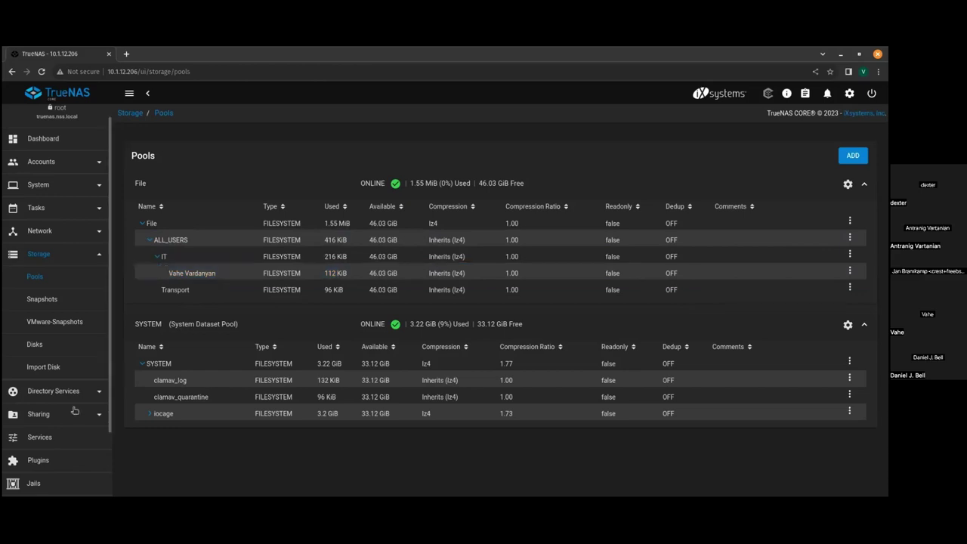
Open the mount points of the clamavjail jail and check their source and destination paths
scroll(67, 440, down, 2)
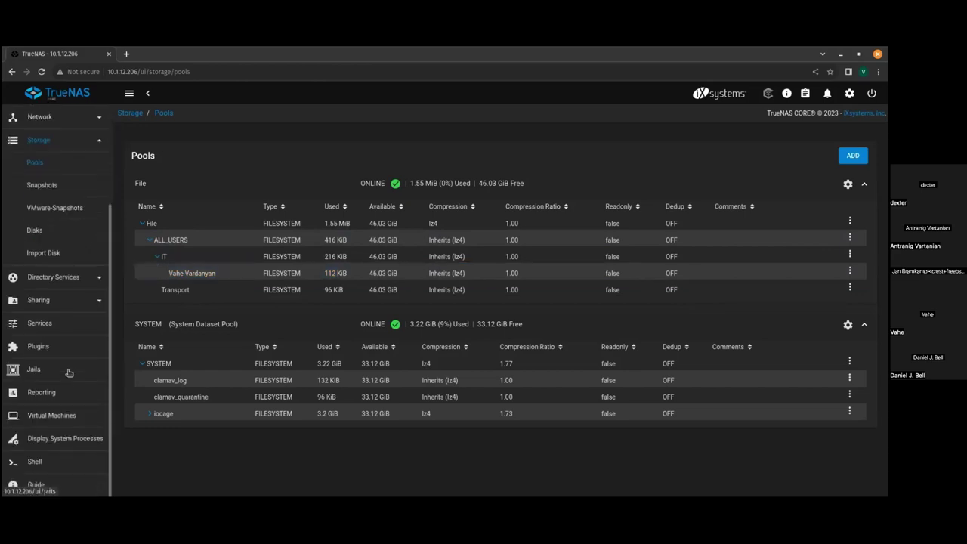
click(70, 369)
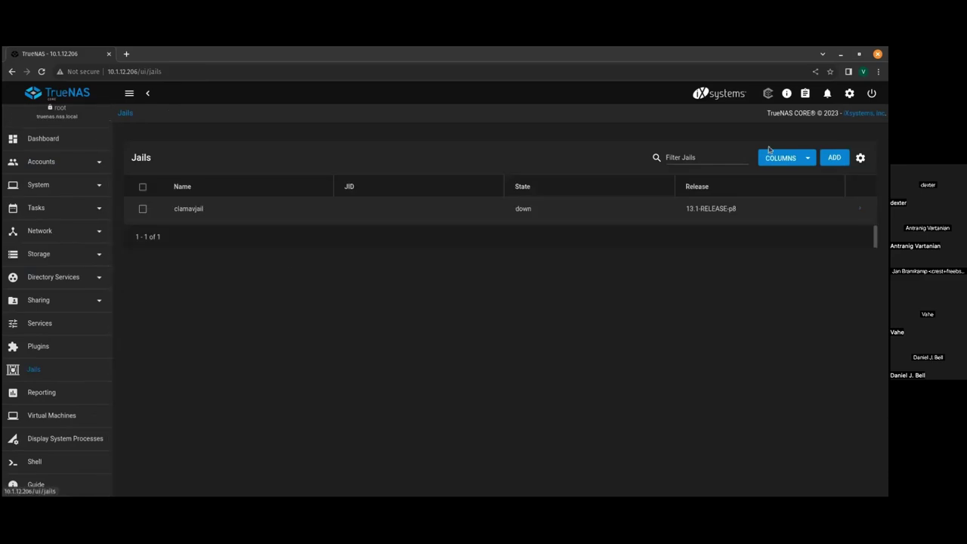
click(862, 212)
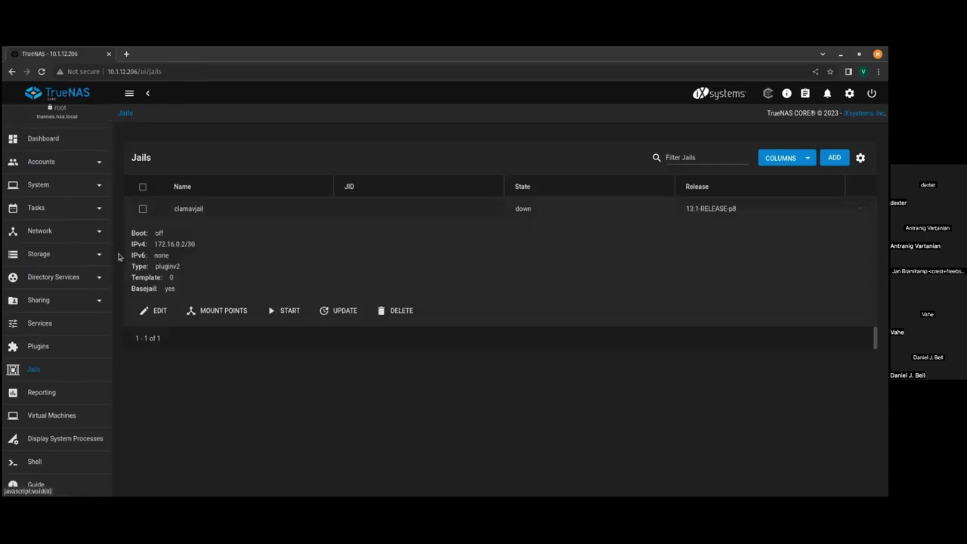
click(209, 317)
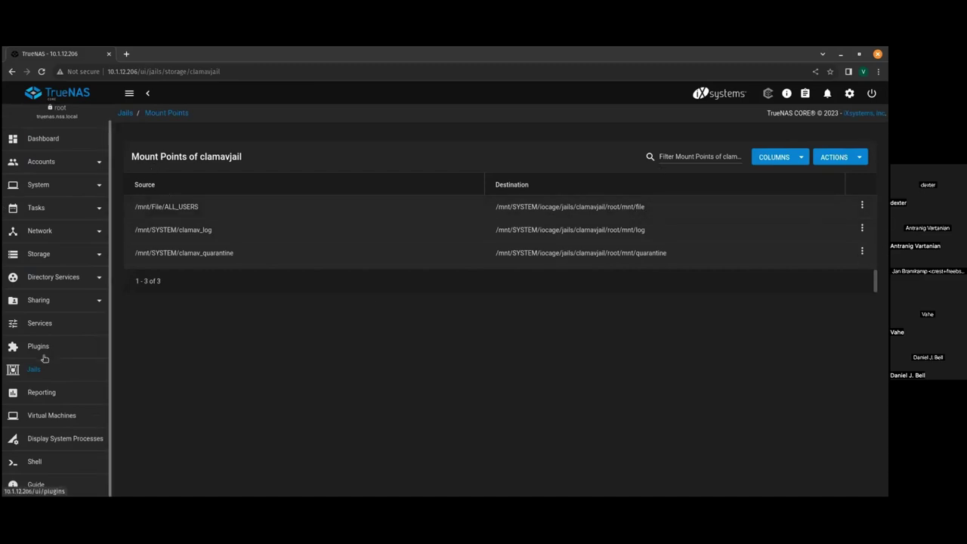
Return to the jail list and start clamavjail
click(31, 377)
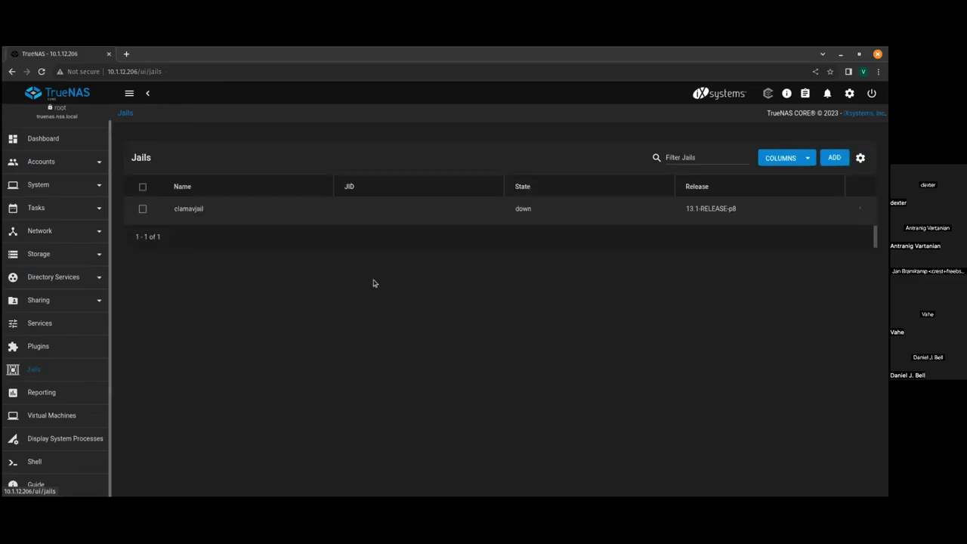
click(862, 211)
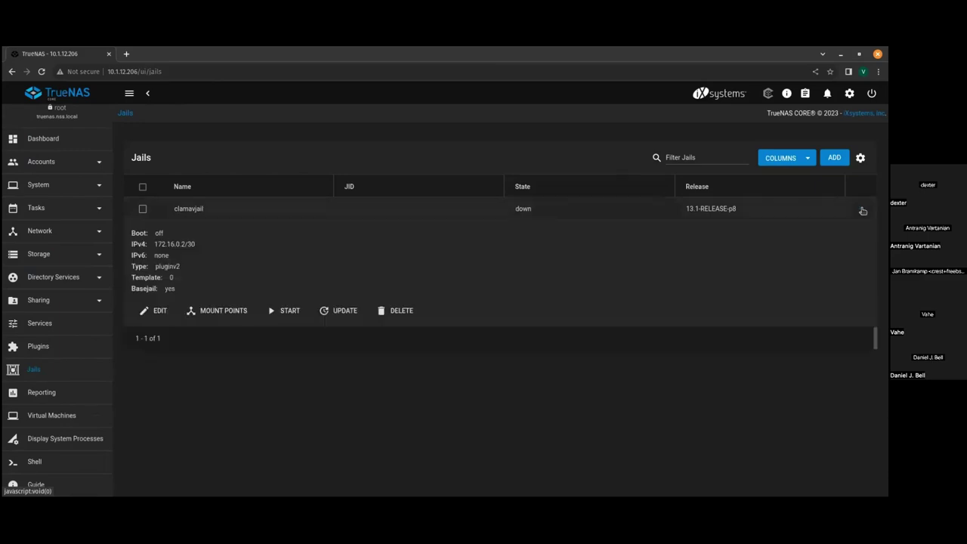
click(291, 311)
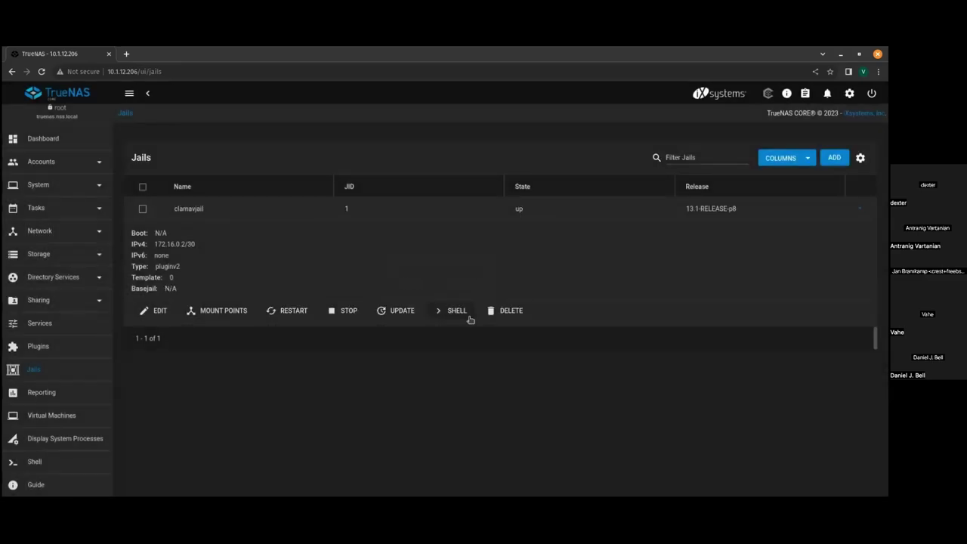
Open a shell in clamavjail and list the contents of /mnt/file with ls
click(455, 310)
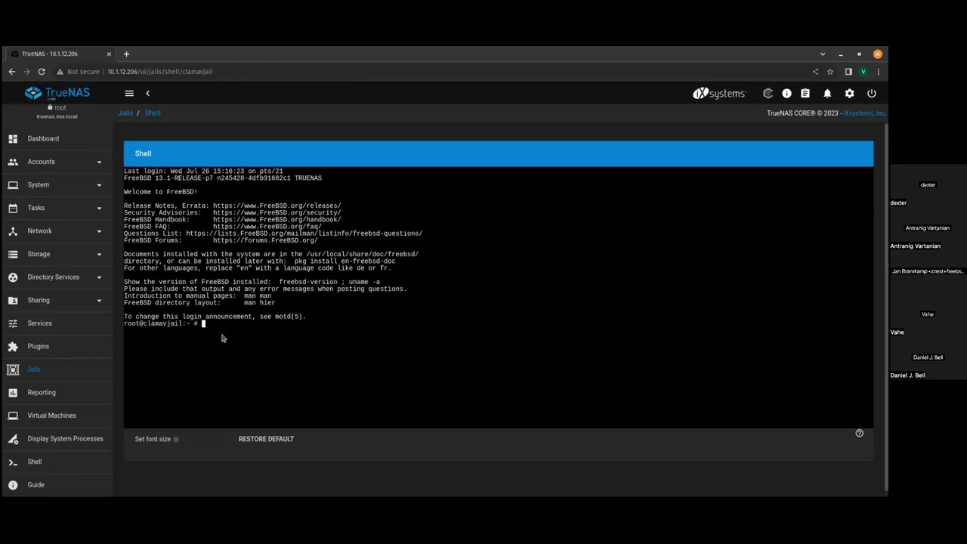
text(ls /mnt/file)
key(Return)
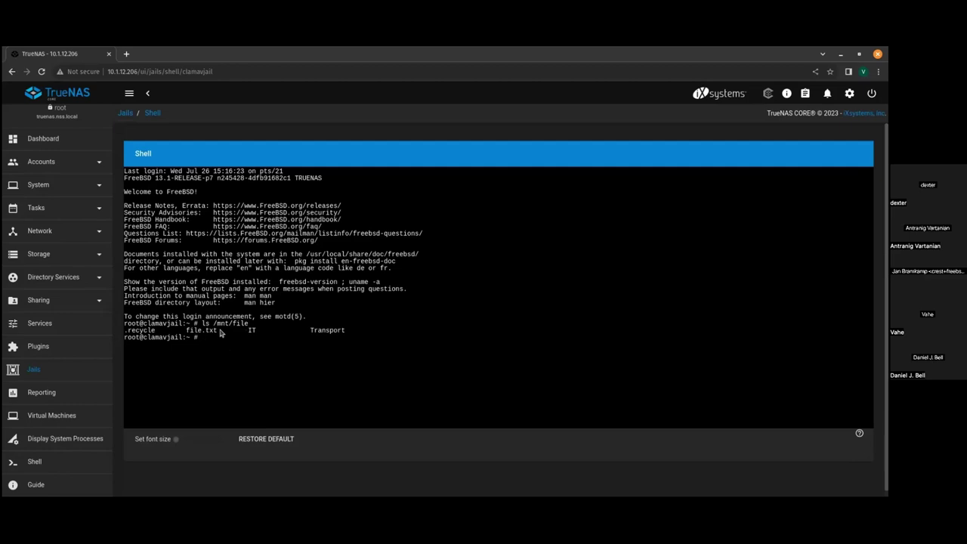
Run mount in the jail's shell to display its mounted file systems
mouse_move(213, 326)
mouse_down()
mouse_move(247, 329)
mouse_move(214, 329)
mouse_up()
text(mount)
key(Return)
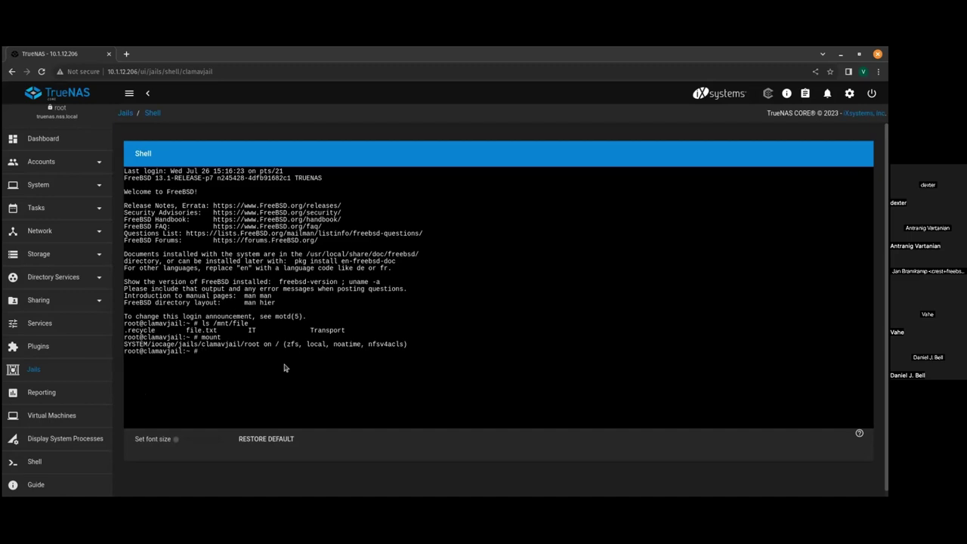
Go back to the jail list, reopen the clamavjail shell and run ls /mnt/file once more
click(53, 368)
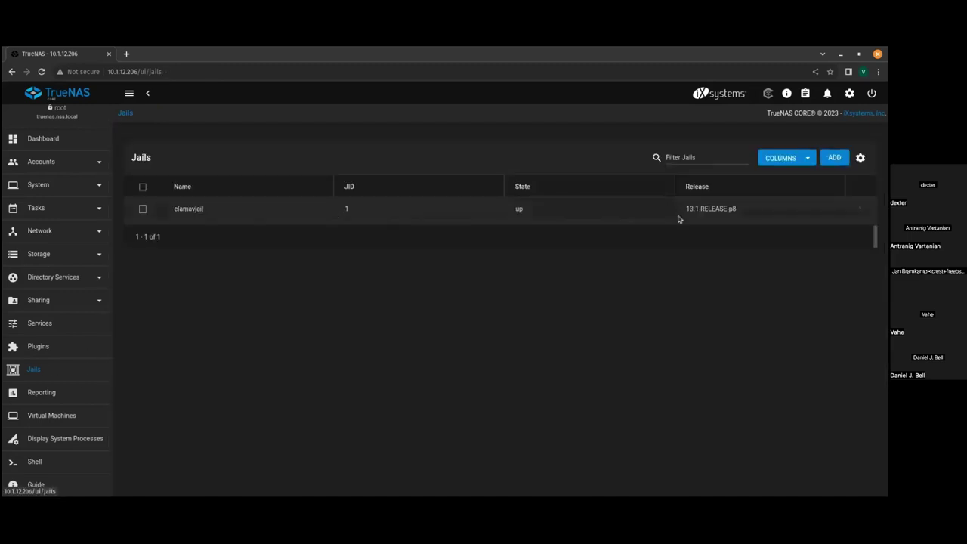
click(861, 210)
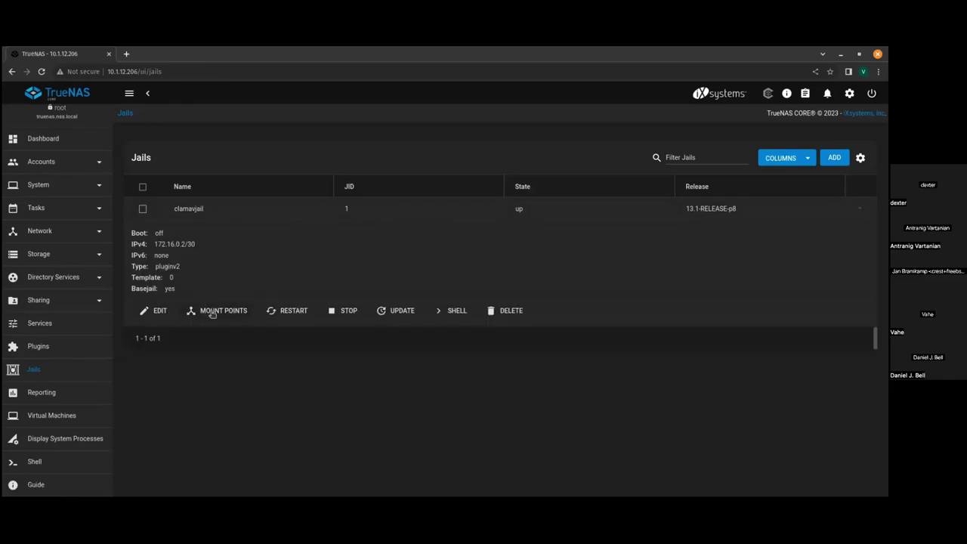
click(441, 317)
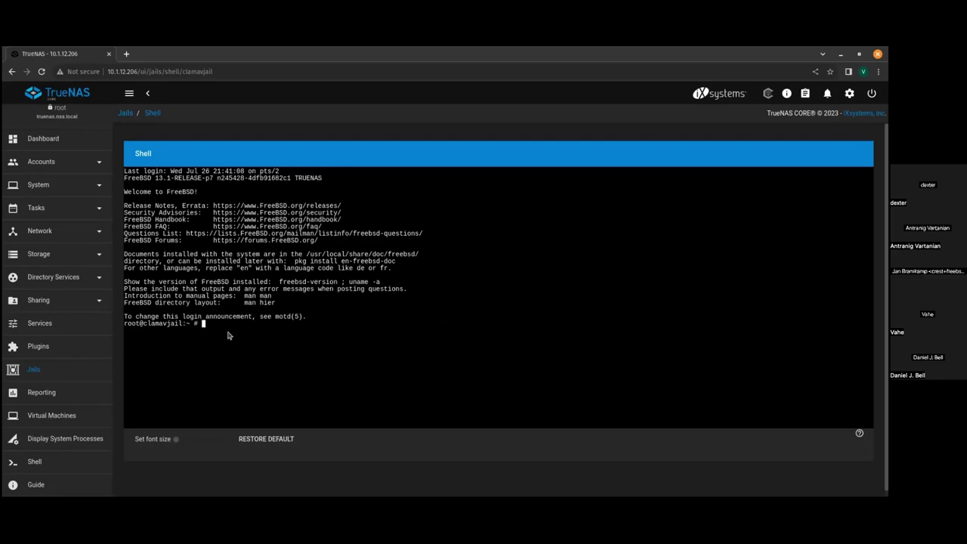
text(ls /mnt/file)
key(Return)
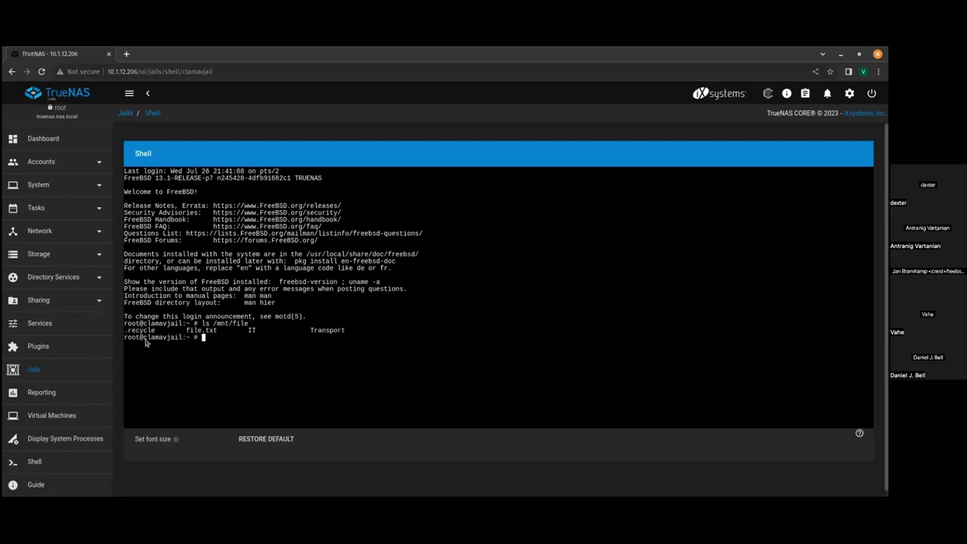
Open the TrueNAS host shell to look at its command history, and return to the jail list
click(40, 463)
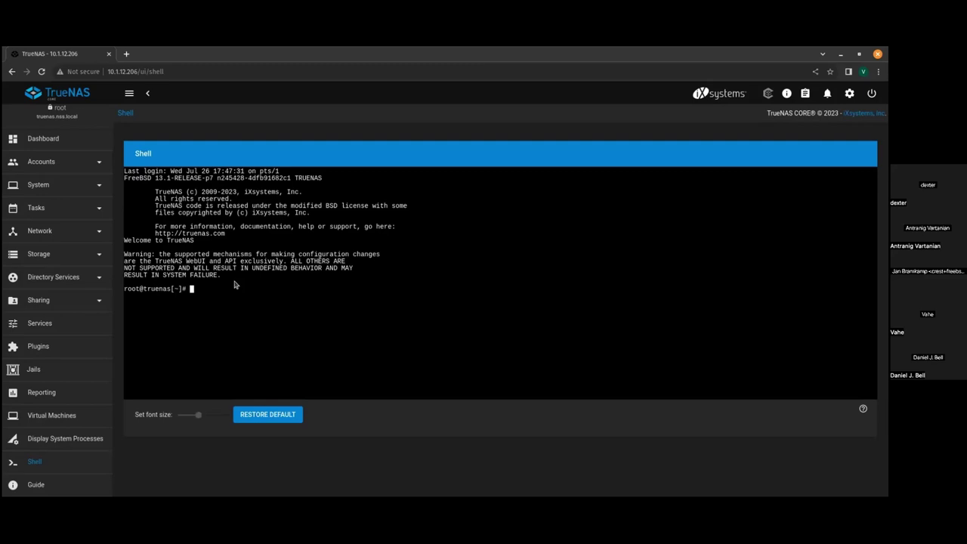
key(Up)
key(Down)
click(79, 367)
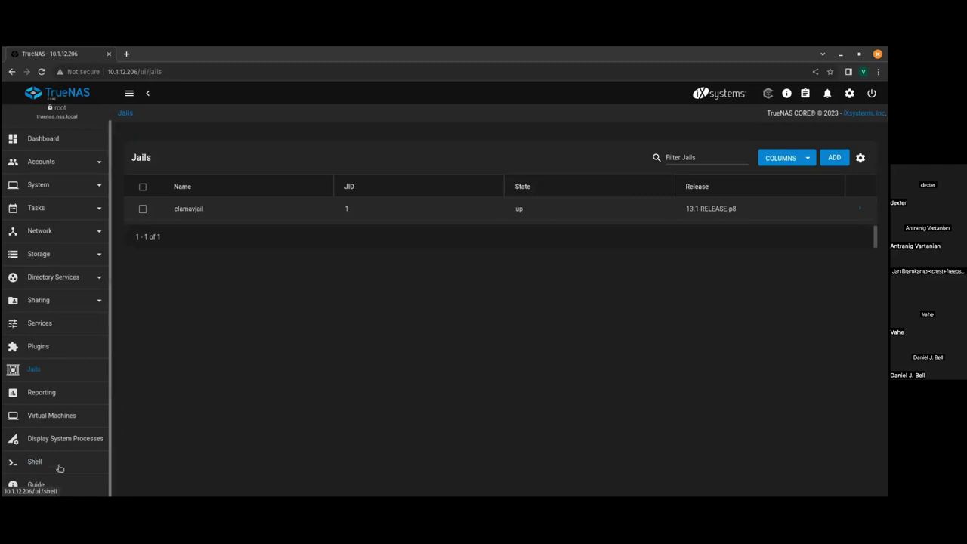
Open the TrueNAS host shell, run mount and review the list of file systems mounted on the host
click(36, 472)
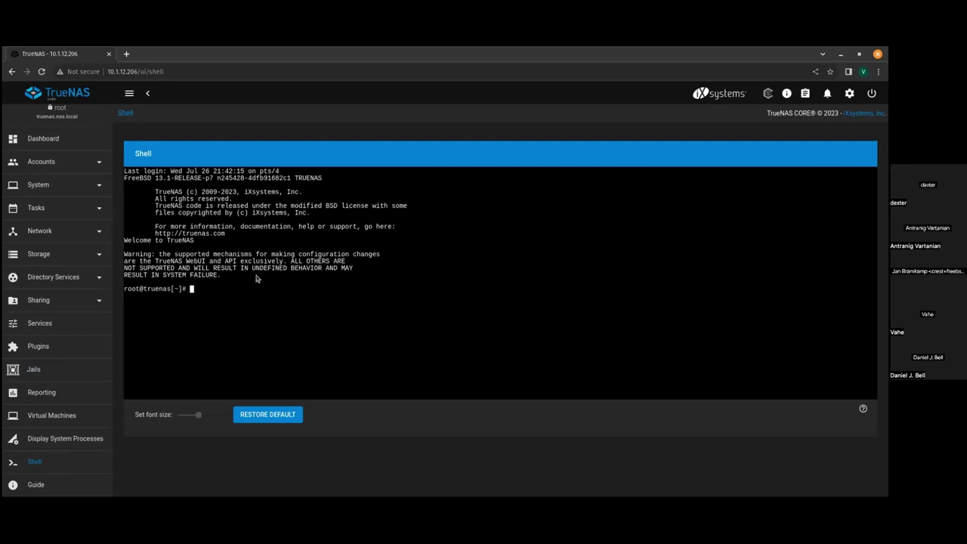
text(mount)
key(Return)
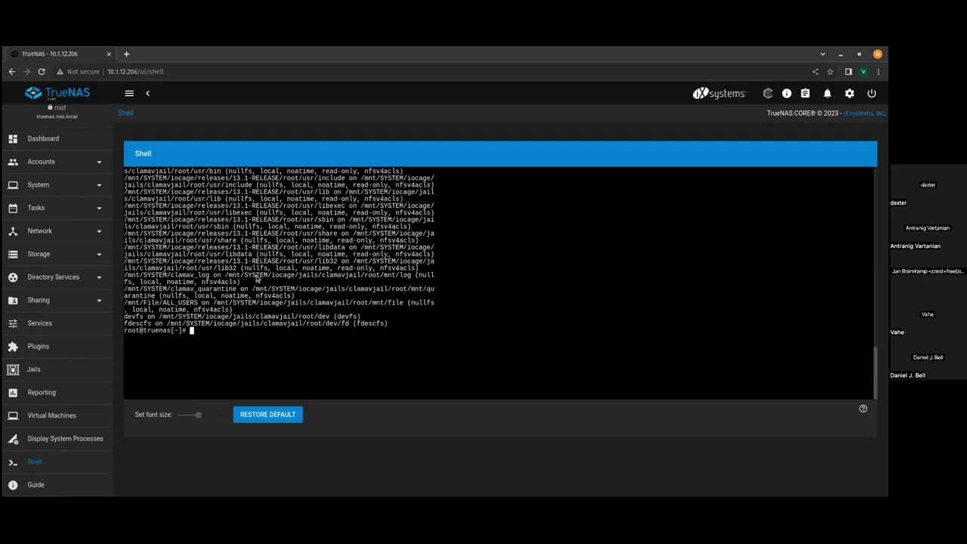
scroll(257, 278, up, 10)
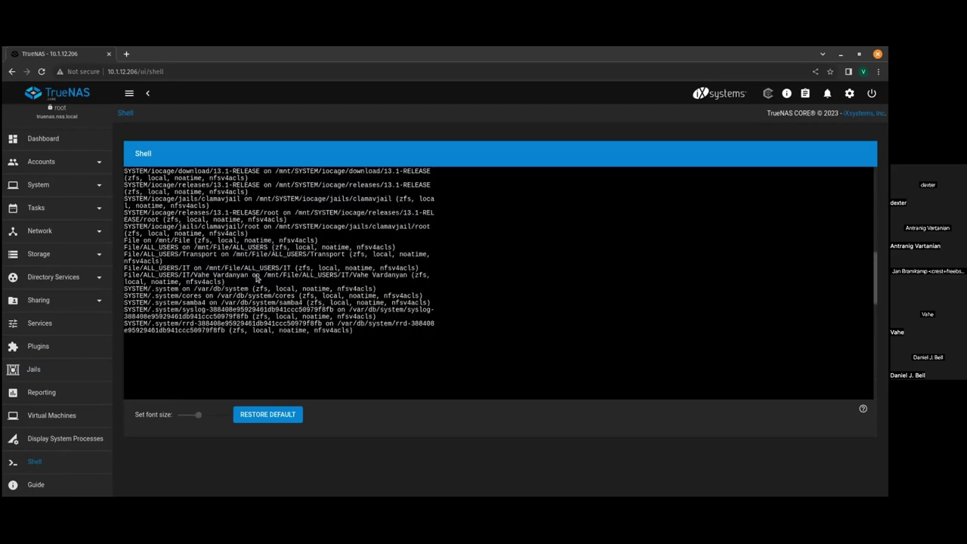
scroll(256, 279, up, 5)
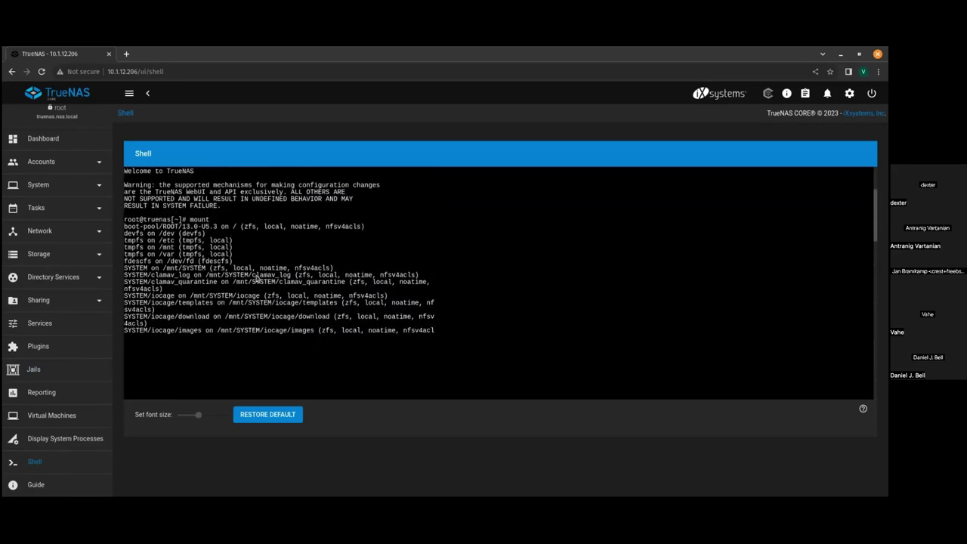
scroll(257, 278, down, 10)
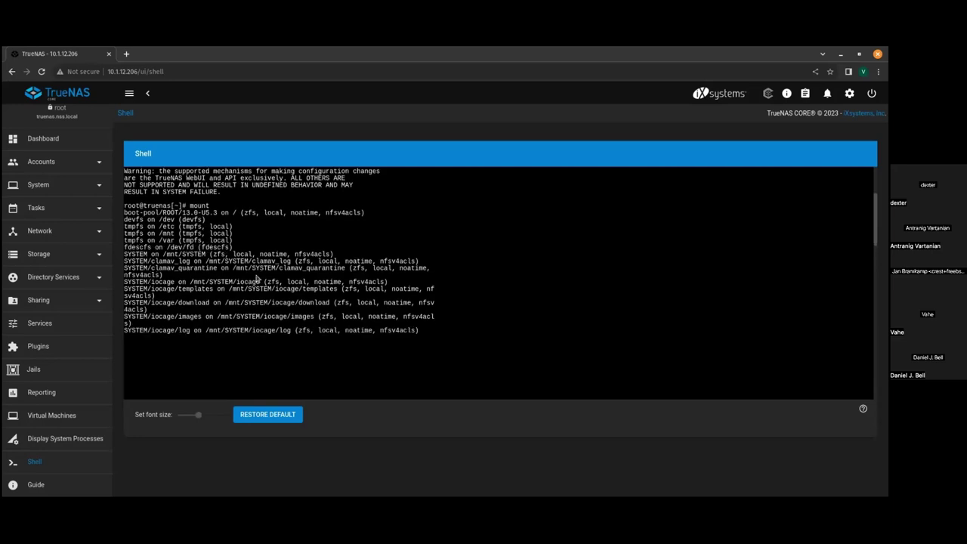
scroll(257, 279, down, 5)
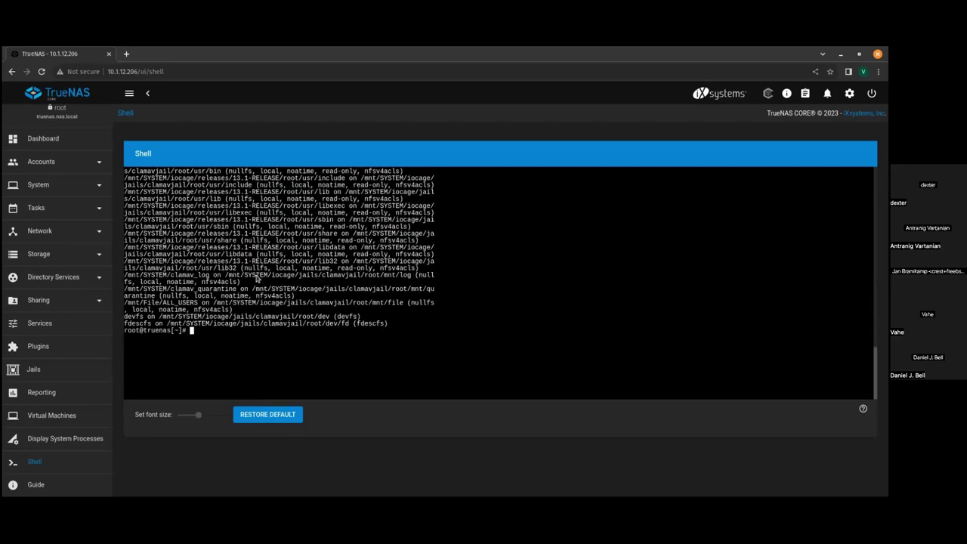
text(mount grep)
key(BackSpace)
key(BackSpace)
key(BackSpace)
key(BackSpace)
key(BackSpace)
text(-grep |)
key(Left)
key(Left)
key(Left)
key(Left)
key(Left)
key(Left)
key(BackSpace)
key(Right)
key(Right)
key(Right)
key(Right)
key(Right)
key(Right)
text(')
Examine the host's mount output for the File/ALL_USERS datasets and the nullfs mounts belonging to clamavjail
scroll(256, 278, up, 10)
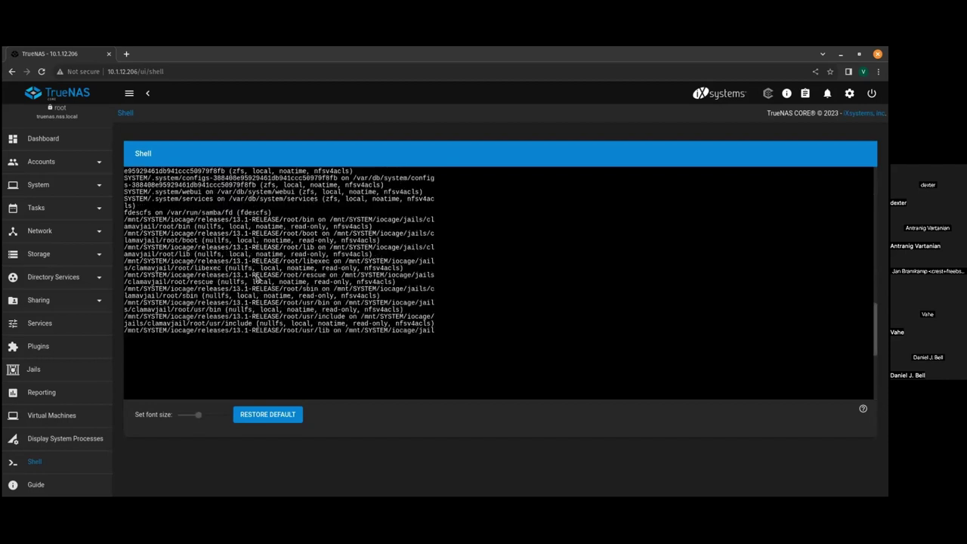
scroll(257, 279, down, 2)
scroll(257, 279, down, 10)
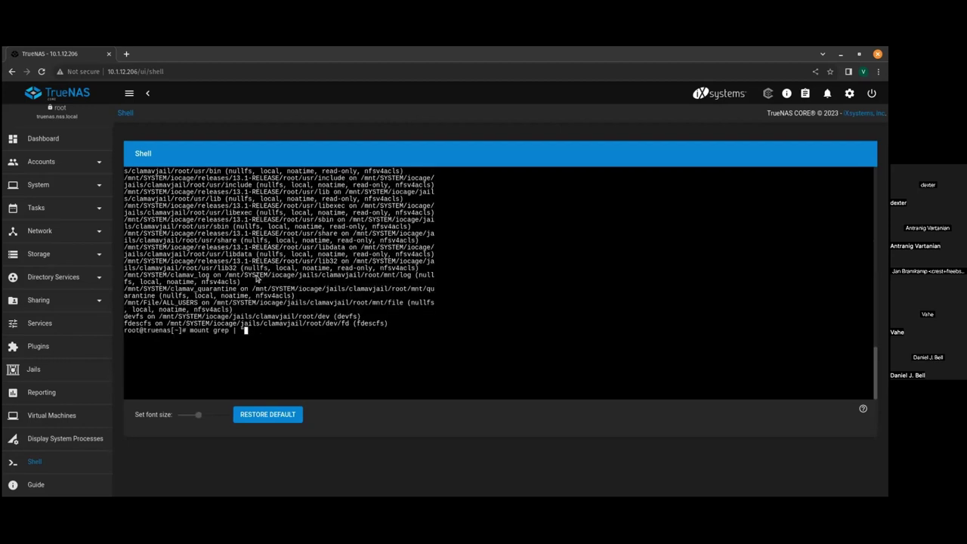
scroll(257, 279, up, 5)
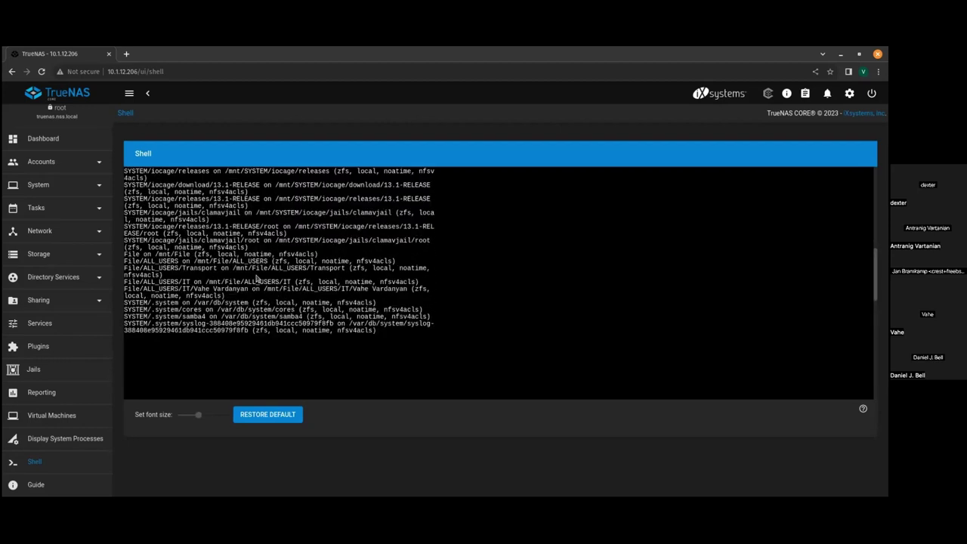
scroll(257, 279, down, 5)
scroll(257, 278, up, 8)
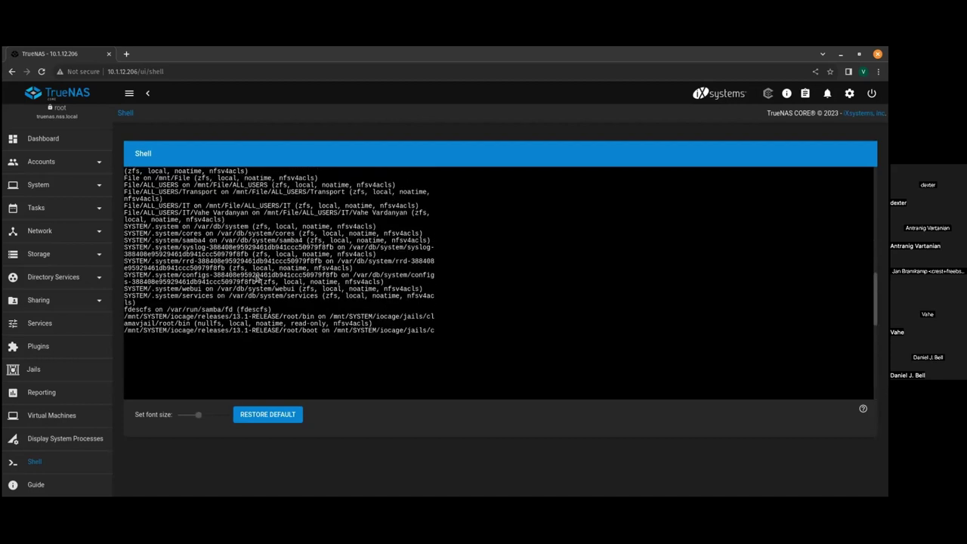
scroll(257, 279, up, 5)
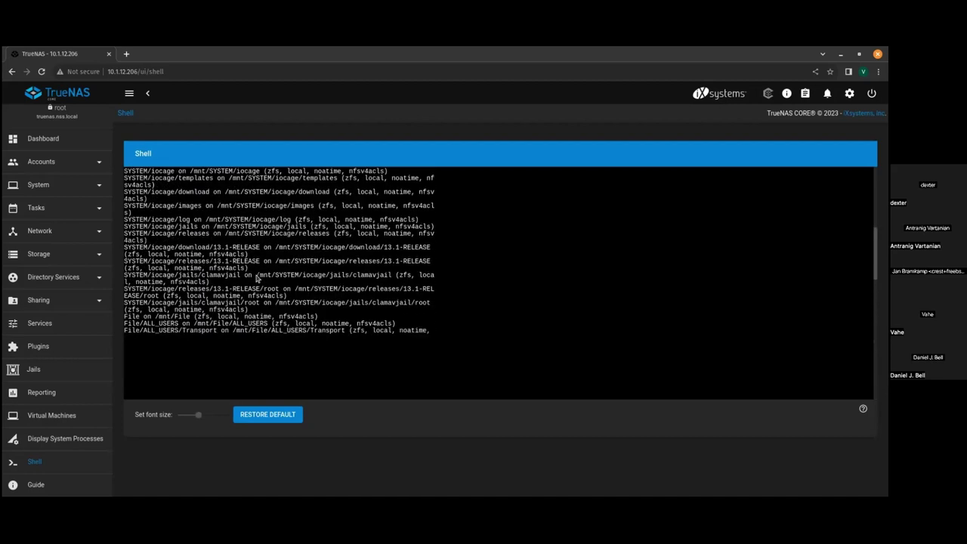
scroll(257, 278, down, 1)
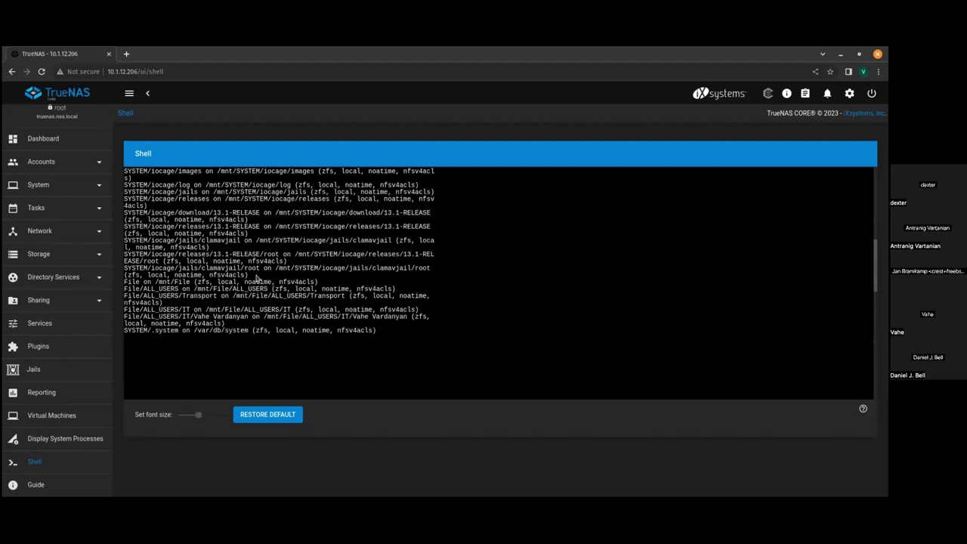
scroll(187, 292, down, 10)
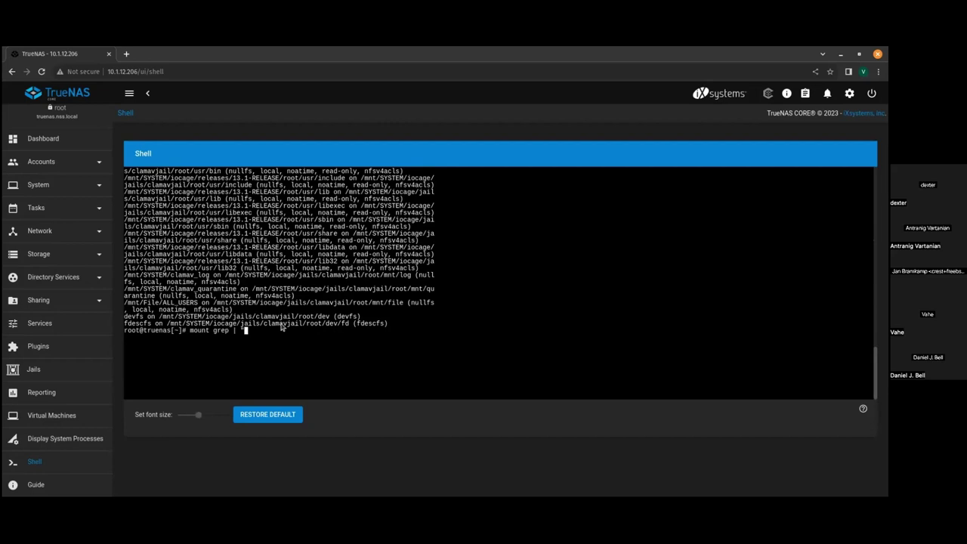
key(BackSpace)
key(BackSpace)
key(BackSpace)
key(BackSpace)
key(BackSpace)
key(BackSpace)
key(BackSpace)
key(BackSpace)
text(pip)
key(BackSpace)
key(BackSpace)
text(yp)
key(BackSpace)
key(BackSpace)
key(BackSpace)
text(>)
key(BackSpace)
key(BackSpace)
text(<)
key(BackSpace)
key(BackSpace)
key(alt+Tab)
Run mount | grep regexp in the host shell
text(mount | grep regexp)
key(ctrl+Left)
key(ctrl+Left)
key(ctrl+Left)
key(BackSpace)
key(BackSpace)
key(BackSpace)
key(BackSpace)
key(BackSpace)
key(BackSpace)
key(Return)
Rerun the filtered mount command with clamavjail as the grep pattern instead of regexp
key(Up)
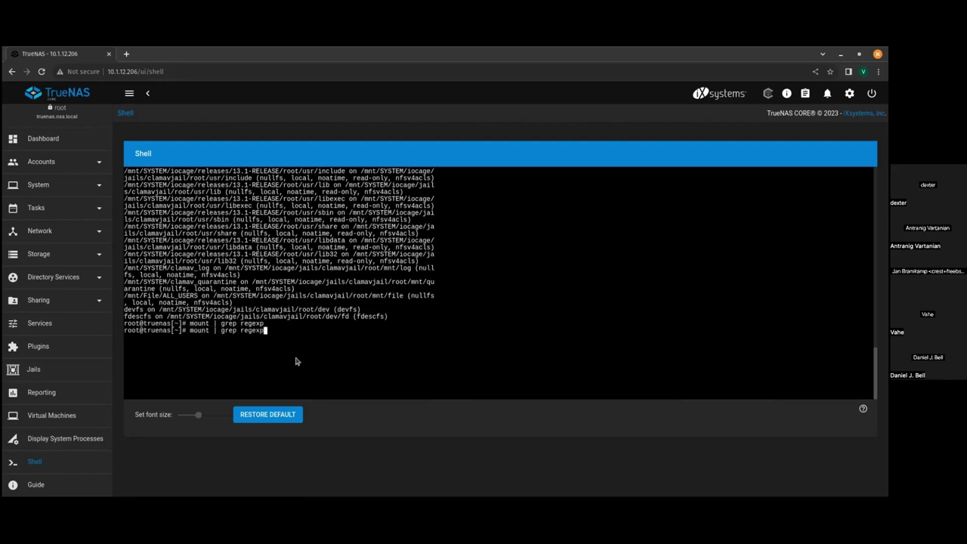
key(BackSpace)
key(BackSpace)
key(BackSpace)
key(BackSpace)
key(BackSpace)
key(BackSpace)
text(clamavjail)
key(Return)
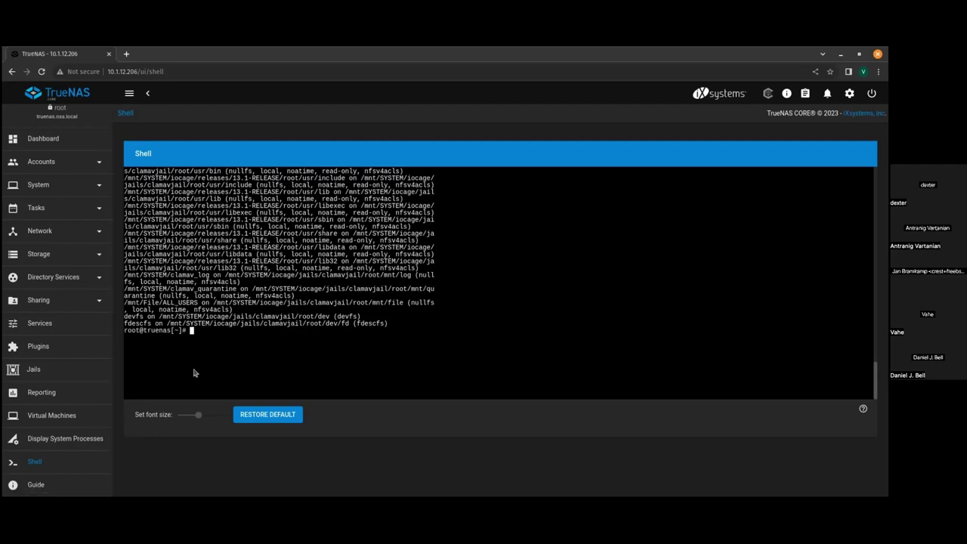
Open clamavjail's mount points and highlight the /mnt/File/ALL_USERS source and its mnt/file destination
click(66, 376)
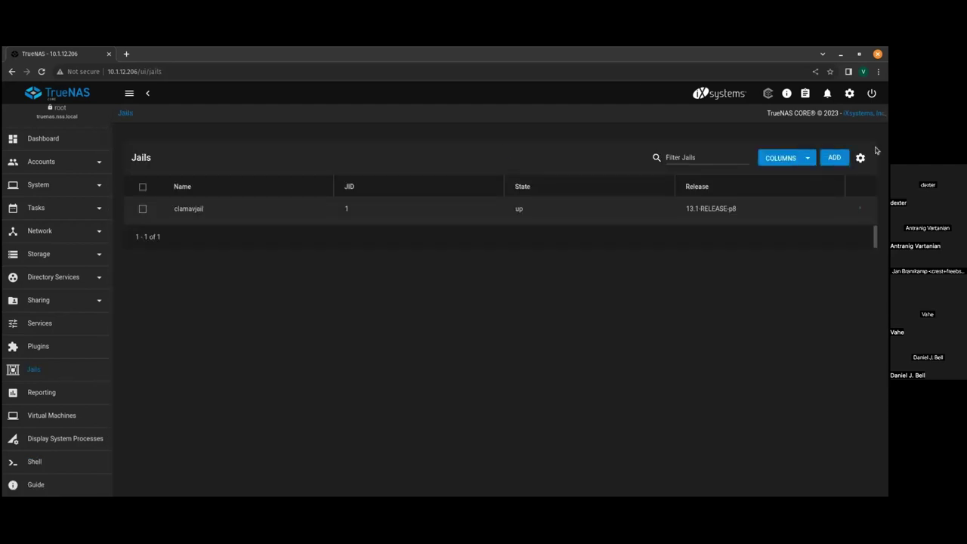
click(861, 210)
click(223, 309)
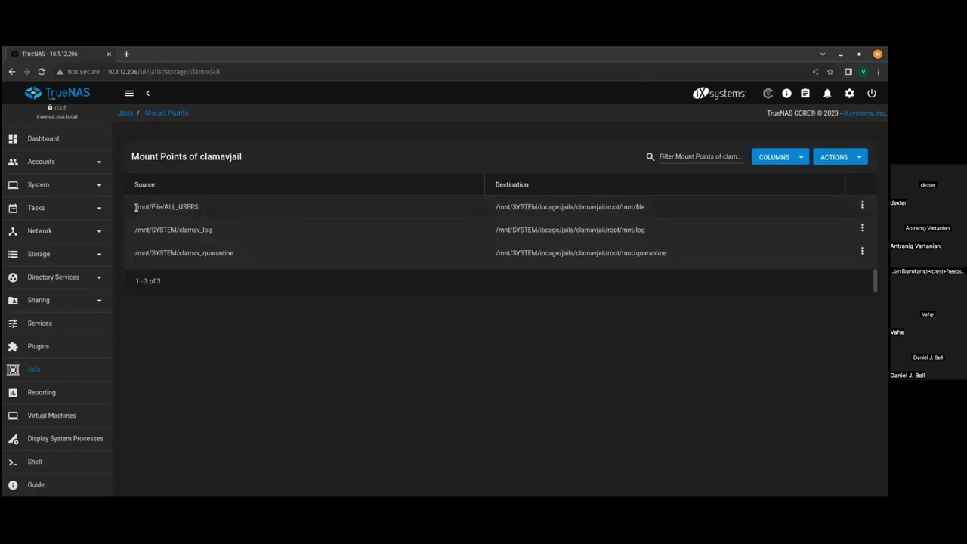
drag(135, 207, 217, 205)
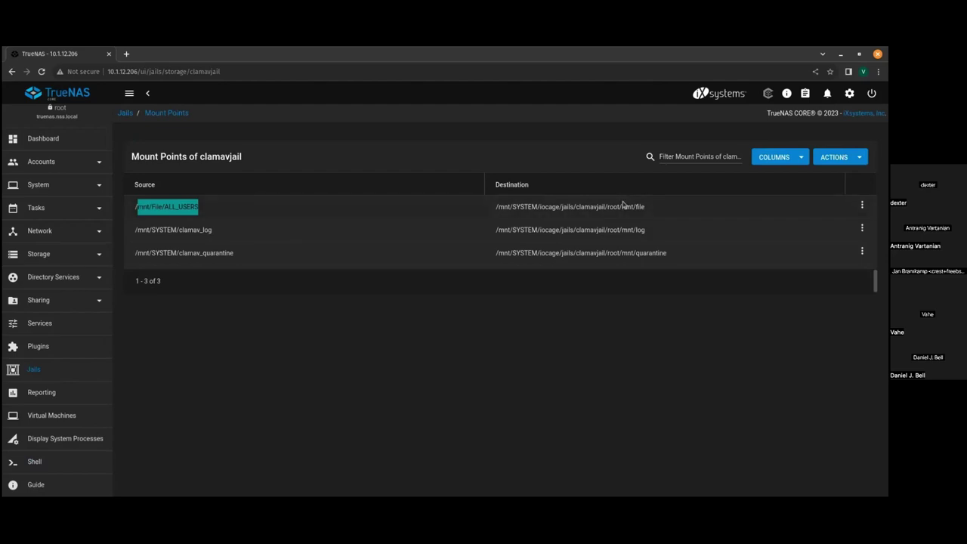
drag(623, 206, 650, 207)
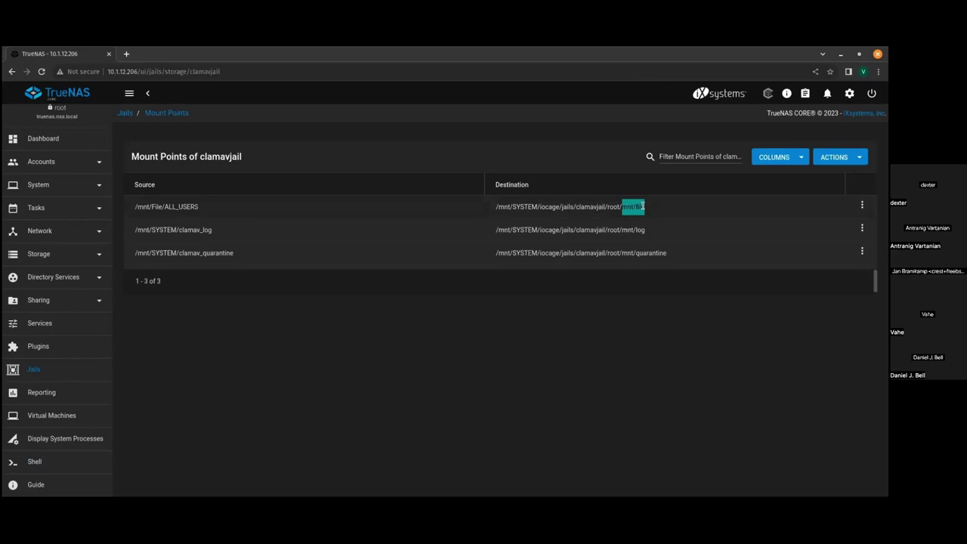
click(863, 205)
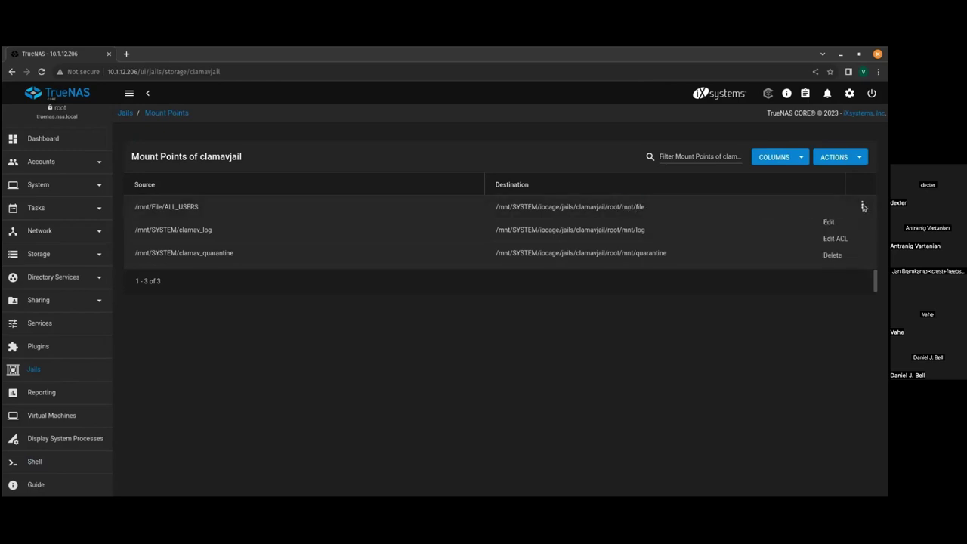
click(778, 201)
Return to the jail list, open the clamavjail shell and list the contents of /mnt/file with ls
click(74, 370)
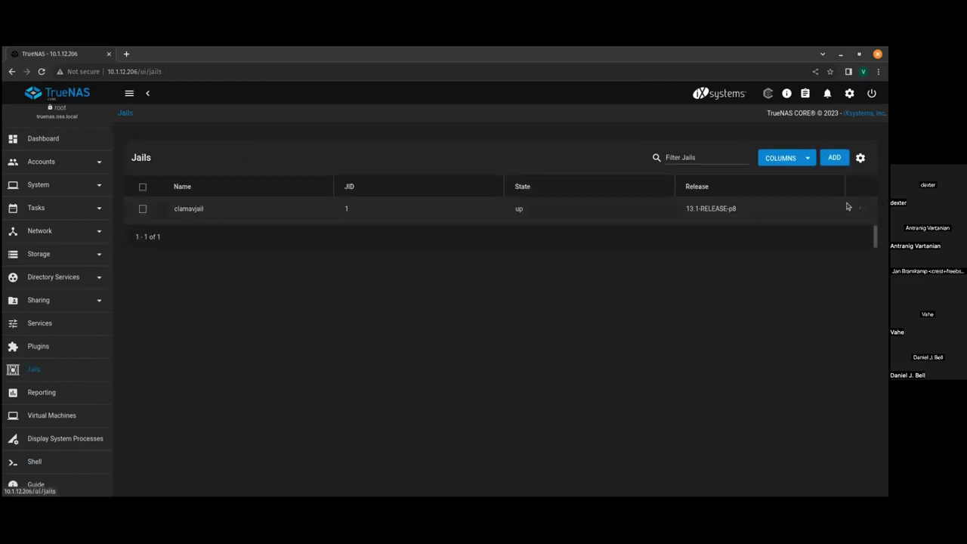
click(863, 213)
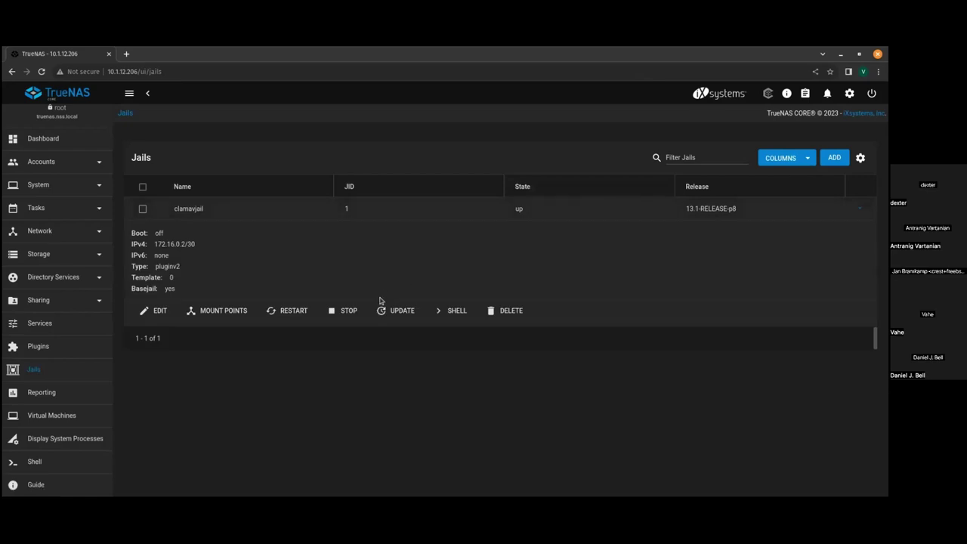
click(445, 311)
text(ls /mnt/file)
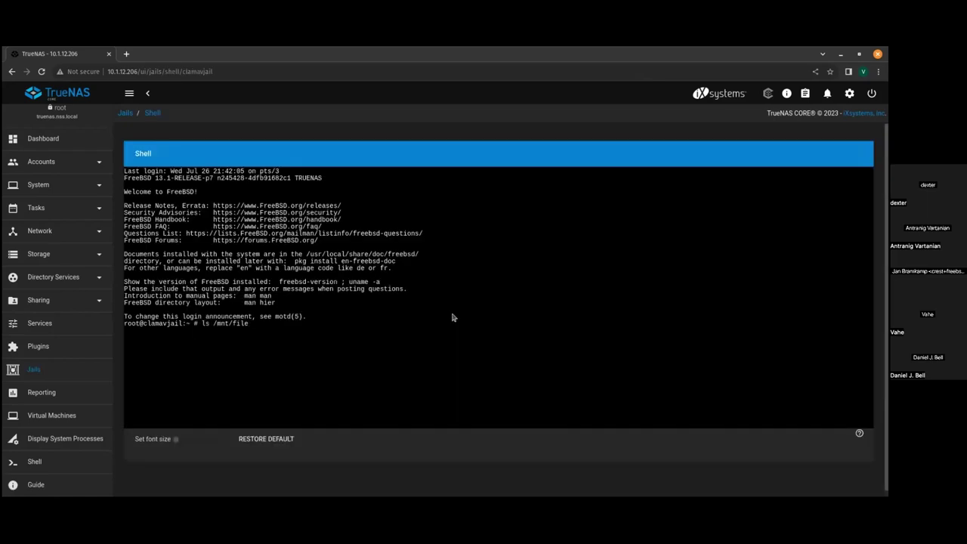
key(Return)
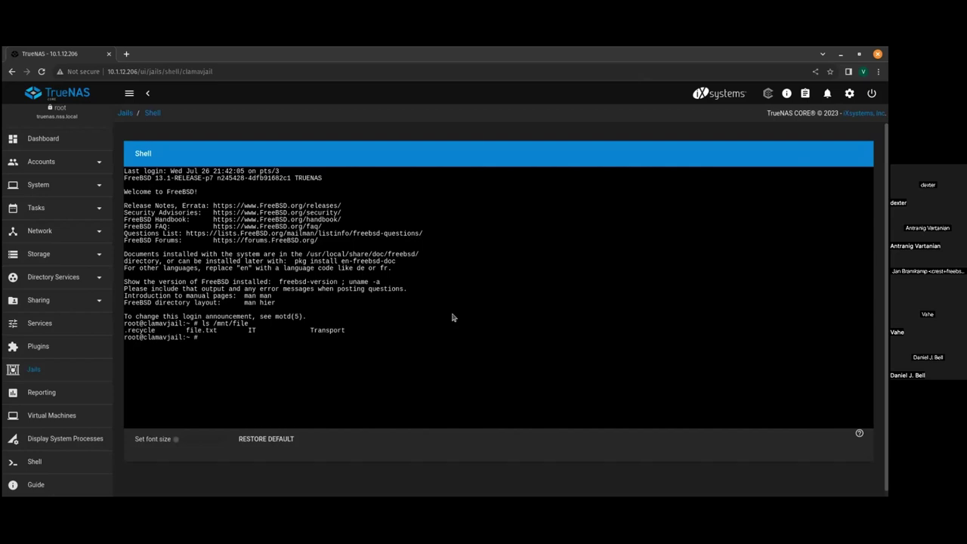
List the contents of /mnt/file/IT in the jail, running ls both without and with the trailing slash
key(Up)
text(/IT)
key(Return)
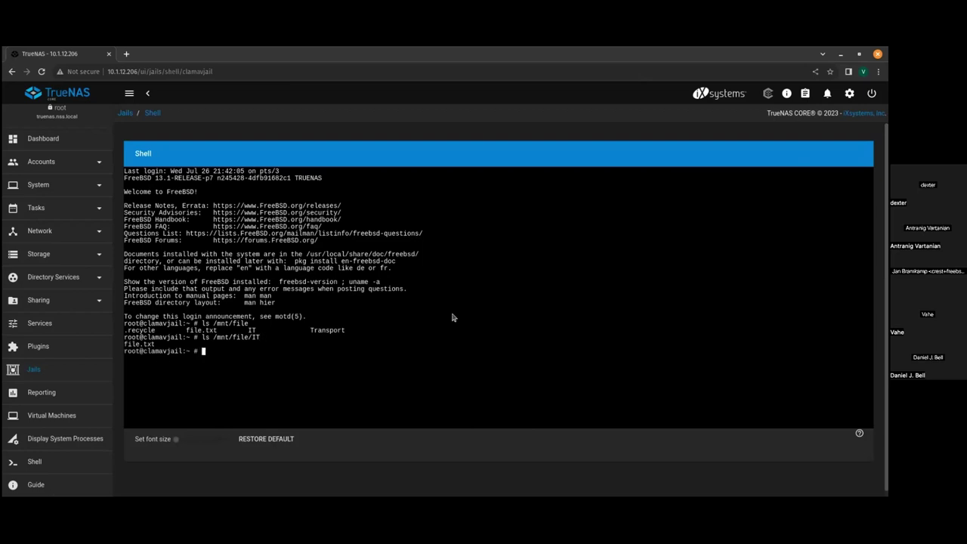
key(Up)
key(BackSpace)
key(BackSpace)
text(IT/)
key(Return)
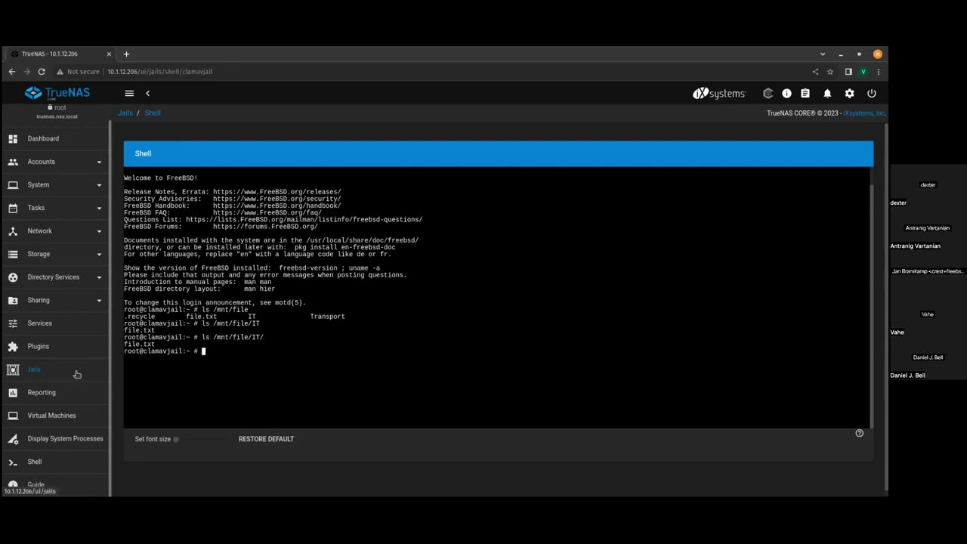
Open the edit form of the running clamavjail jail, look through its basic properties and cancel
click(50, 370)
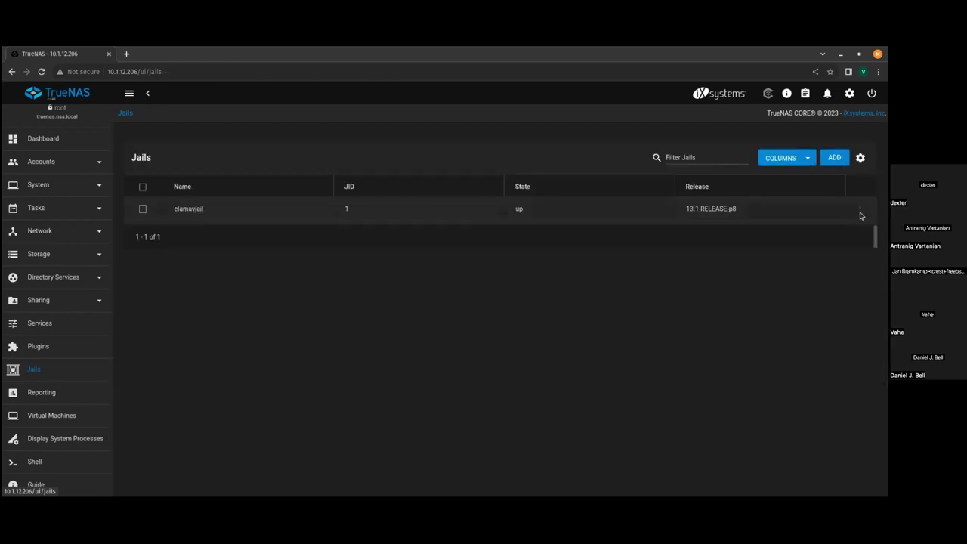
click(859, 212)
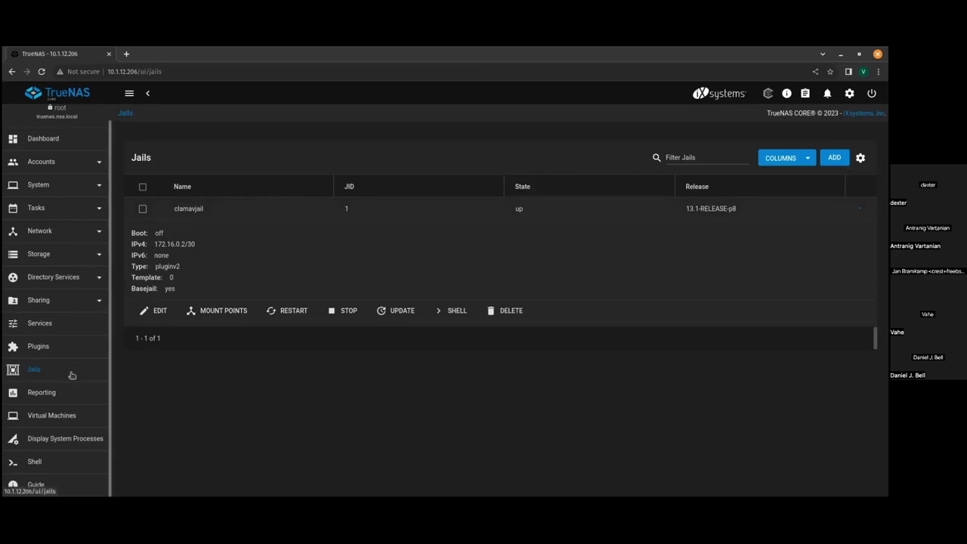
click(156, 311)
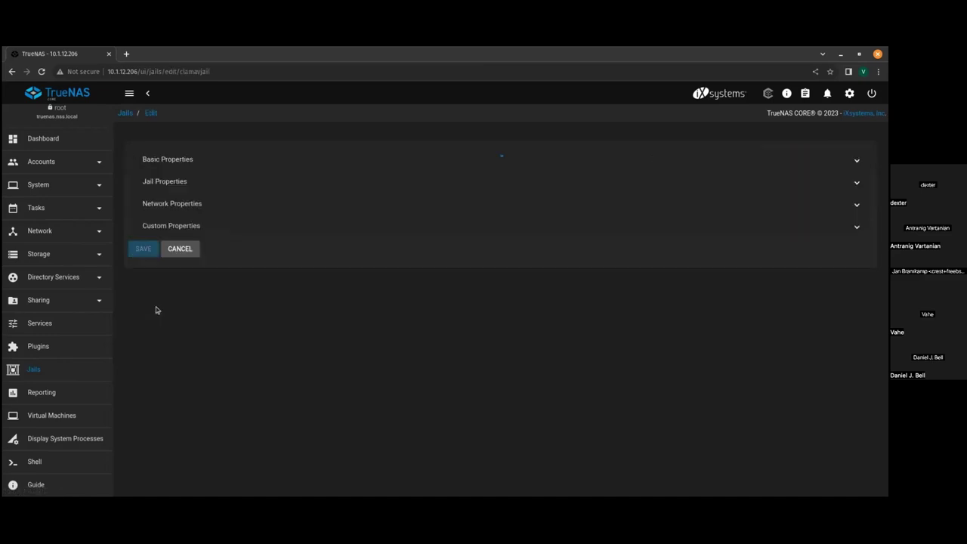
scroll(249, 280, down, 5)
scroll(250, 280, up, 3)
scroll(250, 280, down, 5)
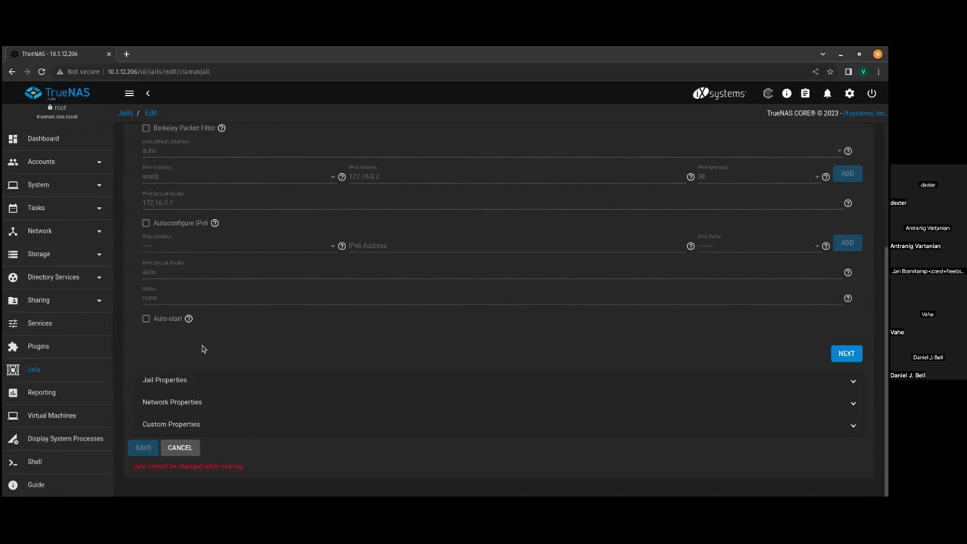
click(187, 451)
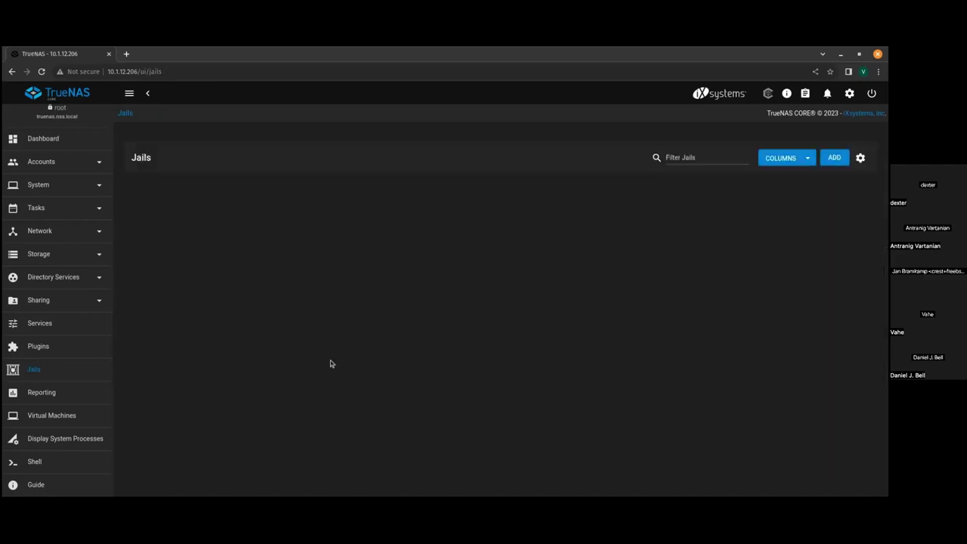
Stop the clamavjail jail
click(857, 211)
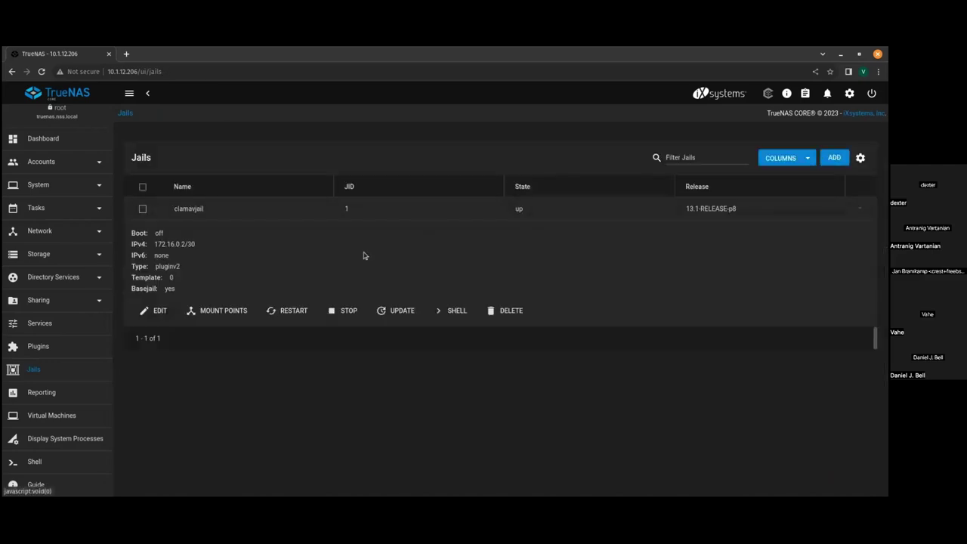
click(347, 310)
click(462, 311)
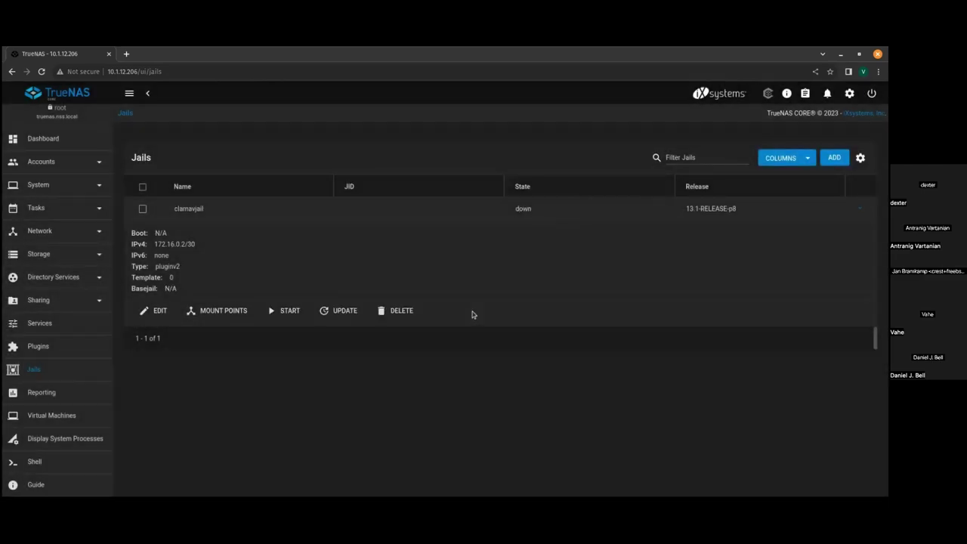
Open the edit form of the stopped clamavjail jail, look through its Jail Properties and read the help for allow_mount
click(149, 317)
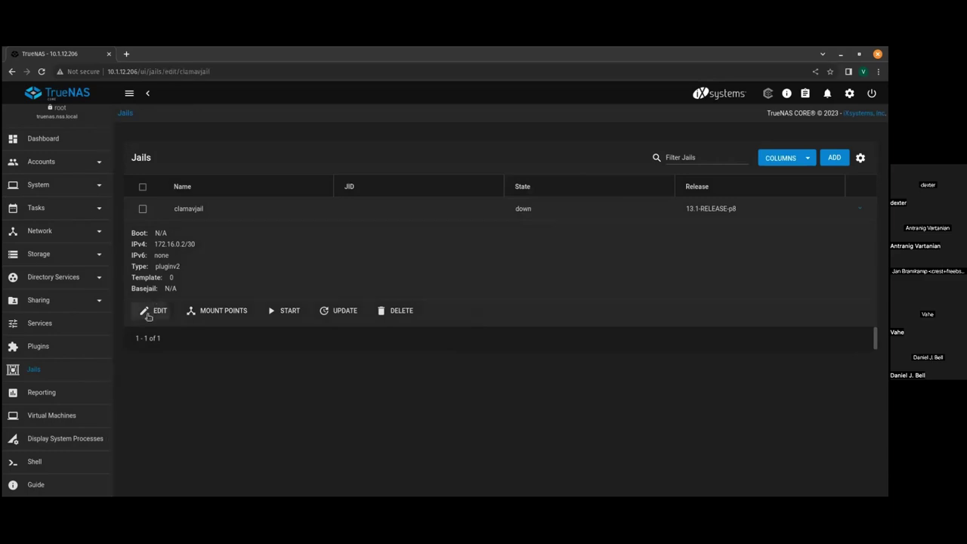
scroll(249, 307, down, 3)
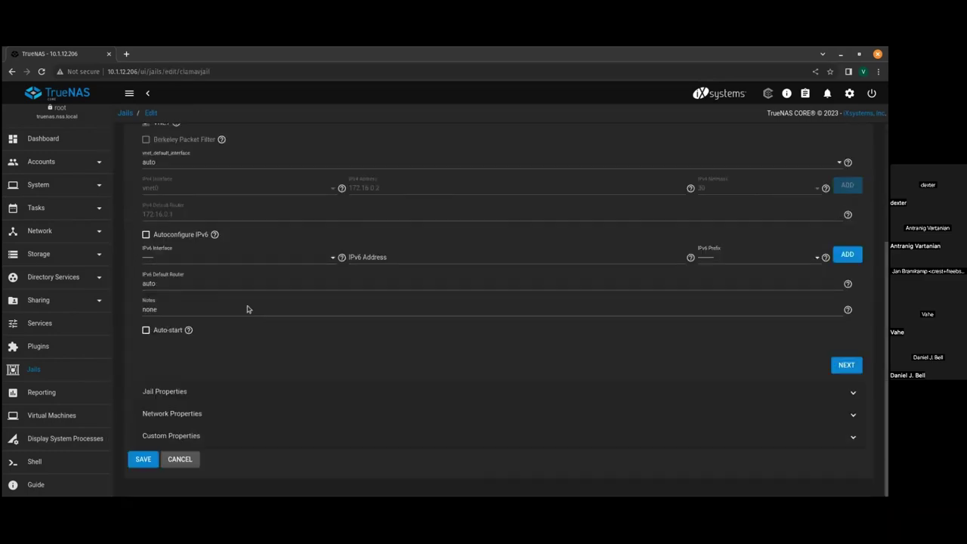
click(234, 390)
scroll(234, 390, up, 2)
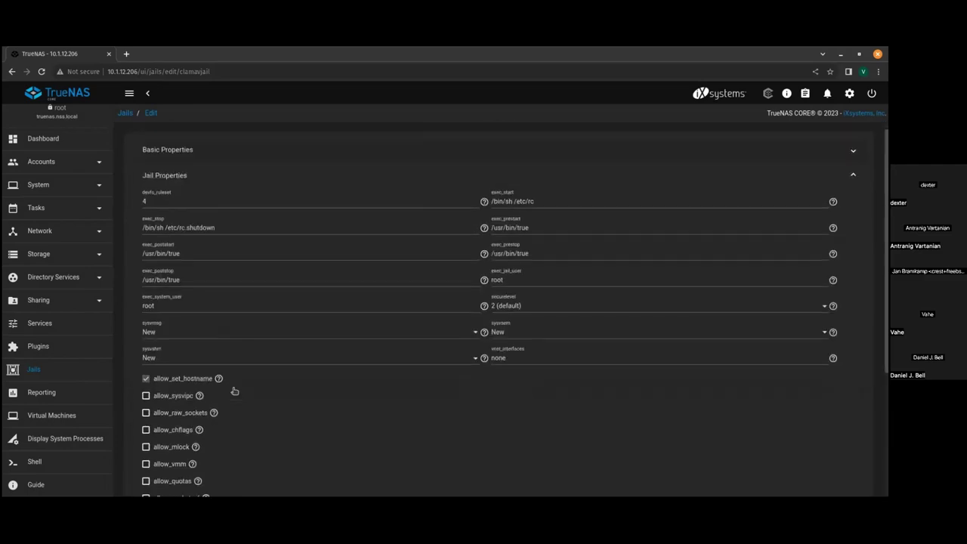
scroll(234, 391, down, 1)
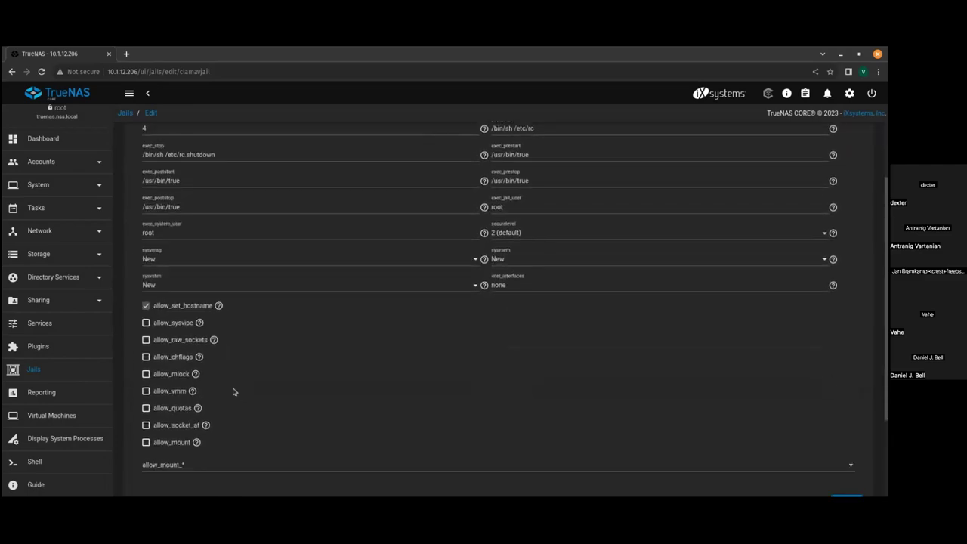
scroll(234, 390, up, 1)
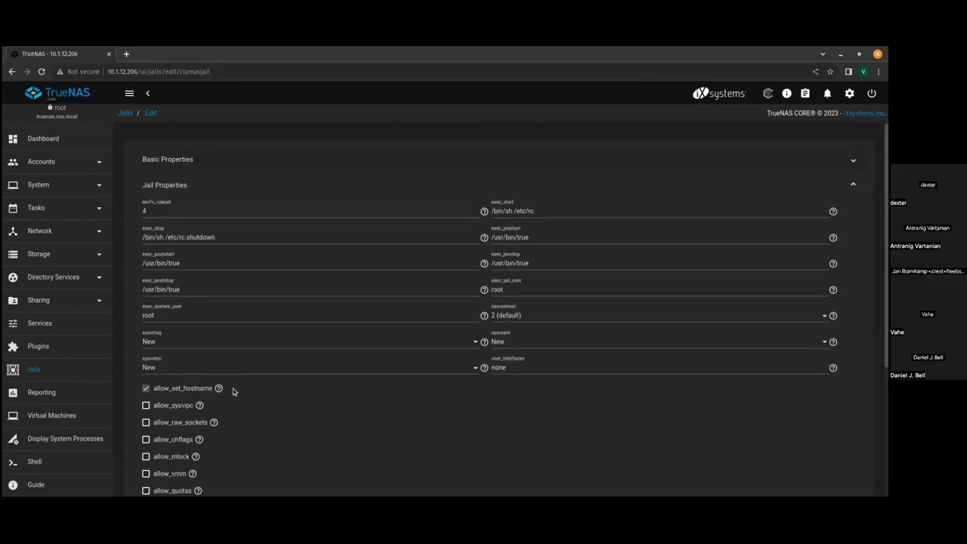
scroll(234, 391, down, 3)
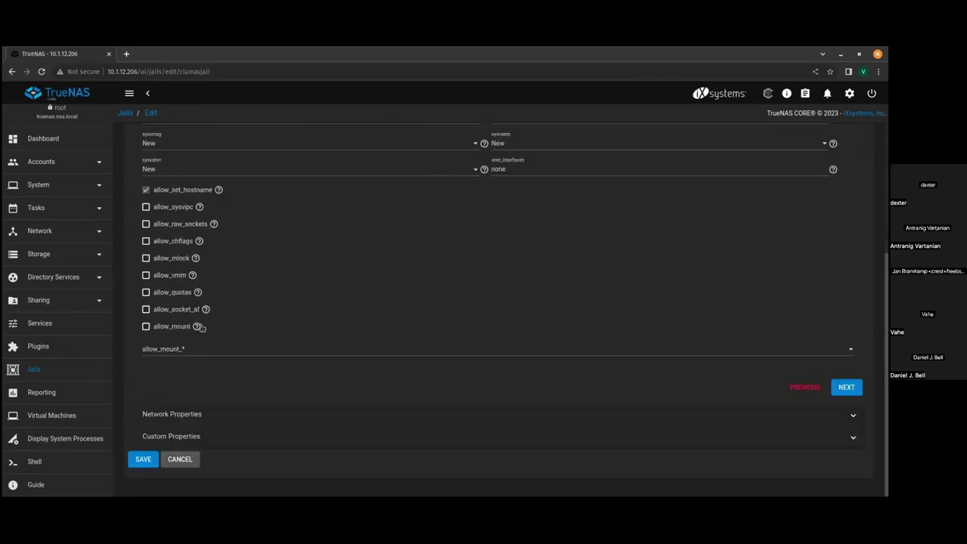
mouse_move(198, 326)
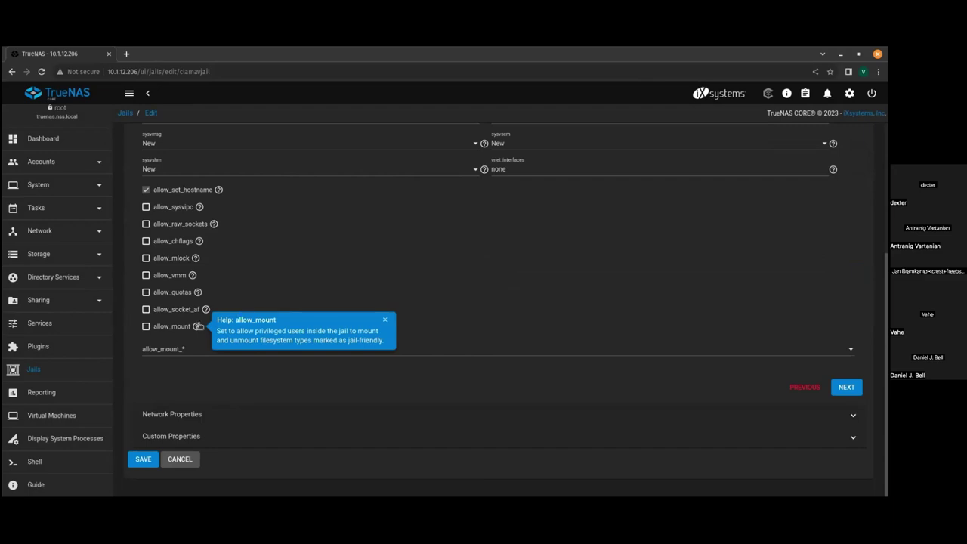
click(198, 326)
Review the exec settings and allow_* options in the Jail Properties, then cancel editing the jail
scroll(197, 392, up, 3)
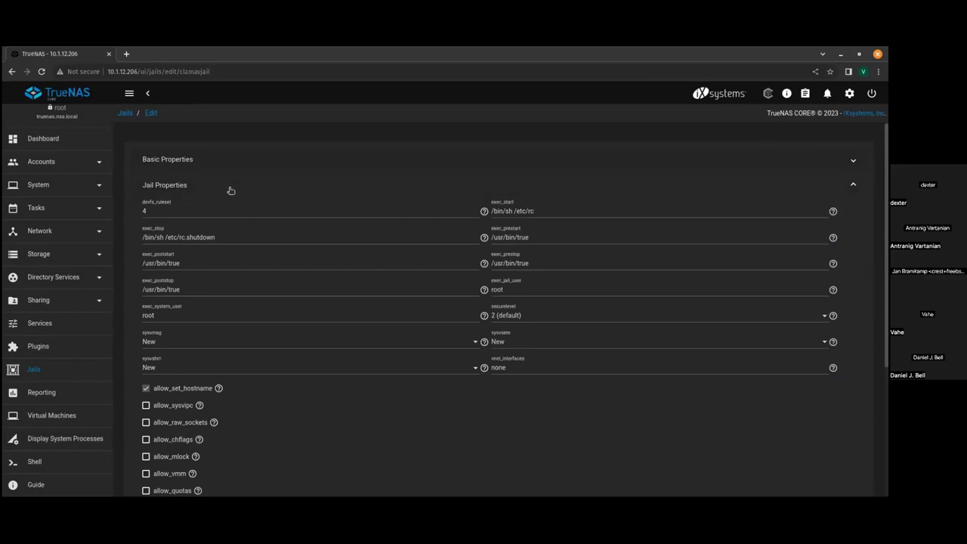
scroll(220, 389, down, 3)
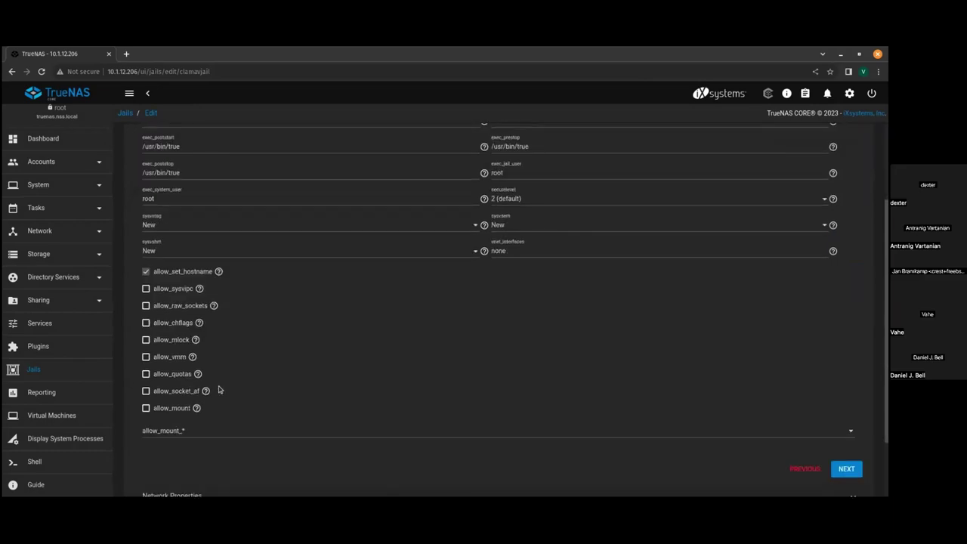
scroll(220, 389, down, 1)
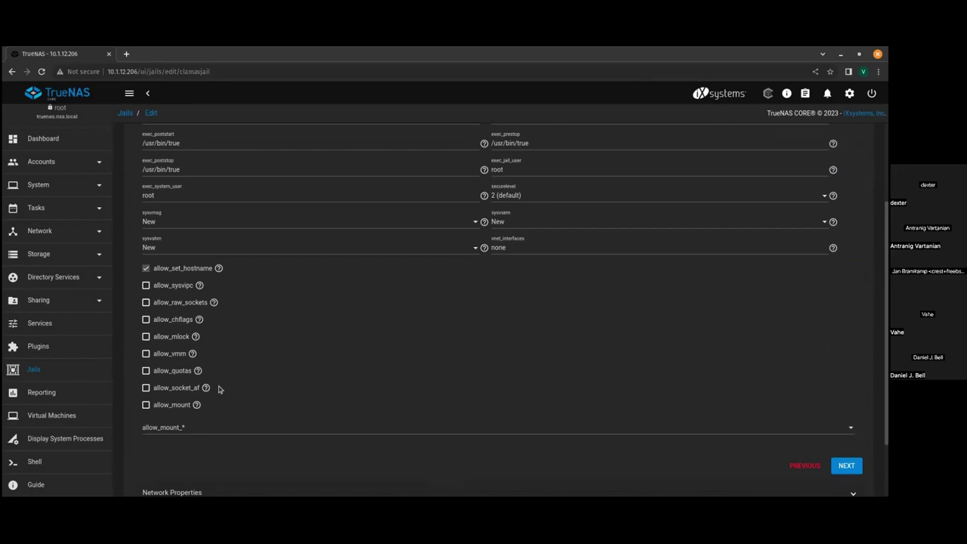
scroll(219, 389, up, 2)
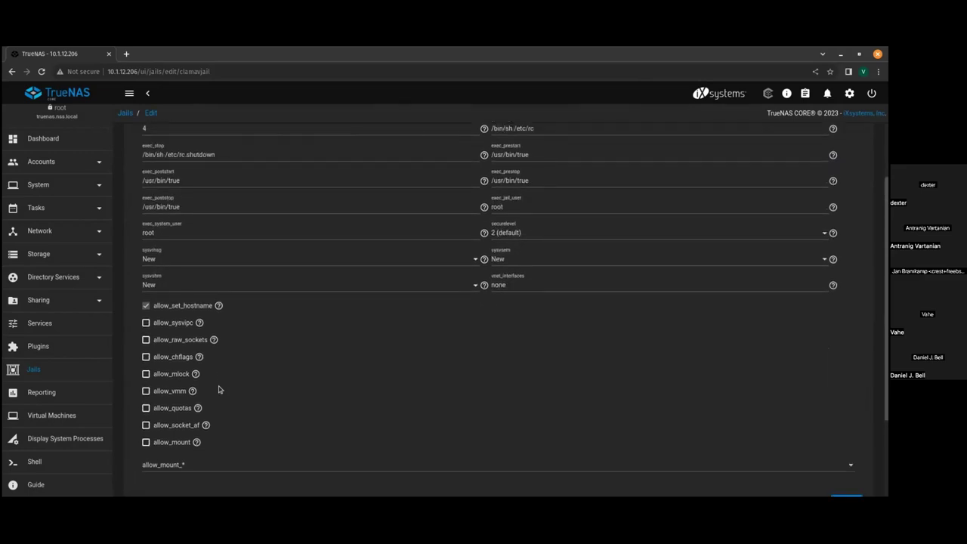
scroll(219, 389, down, 3)
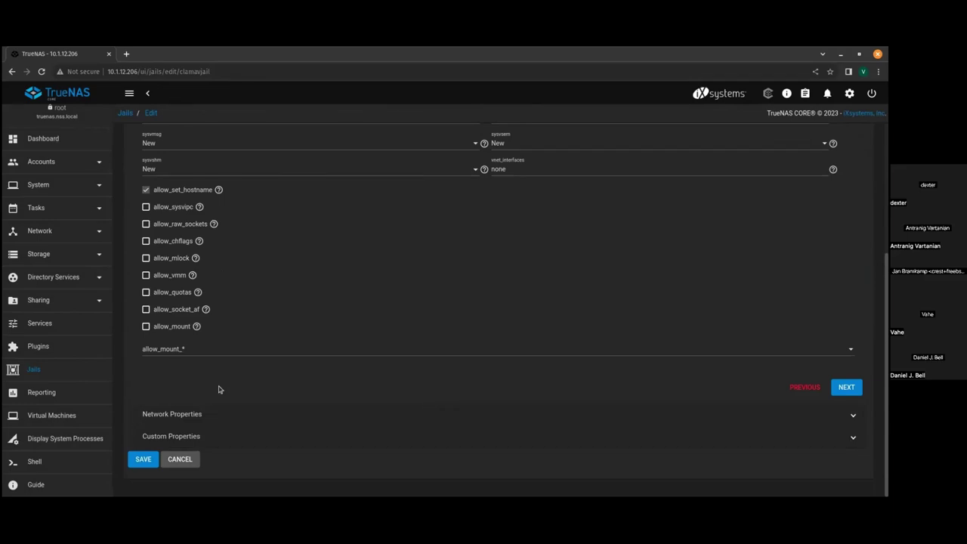
click(184, 461)
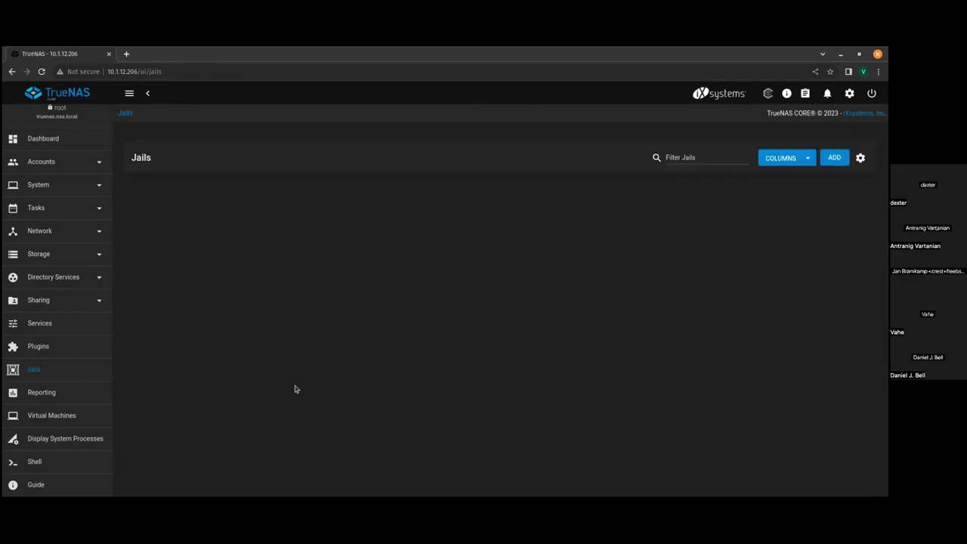
Open the mount points of clamavjail and examine the source paths of its existing mounts
click(863, 210)
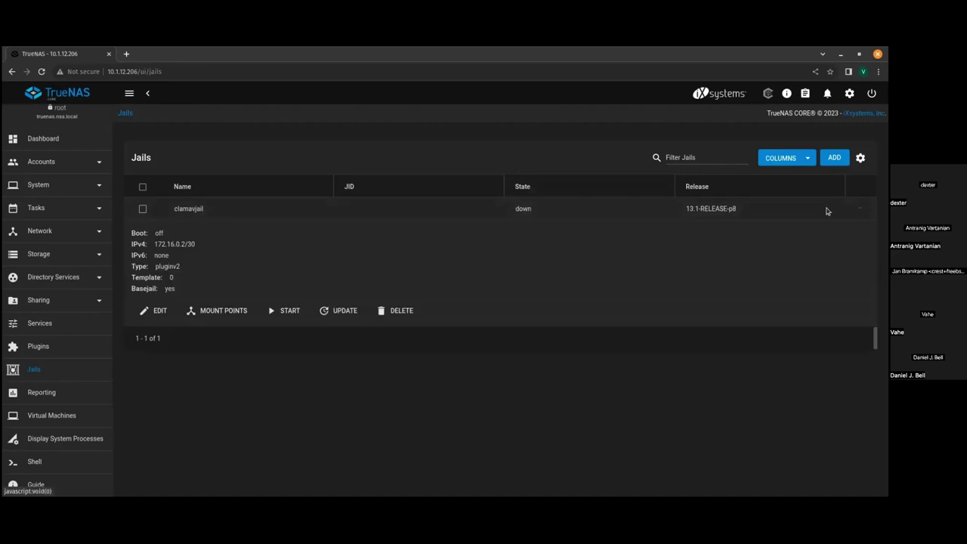
click(200, 313)
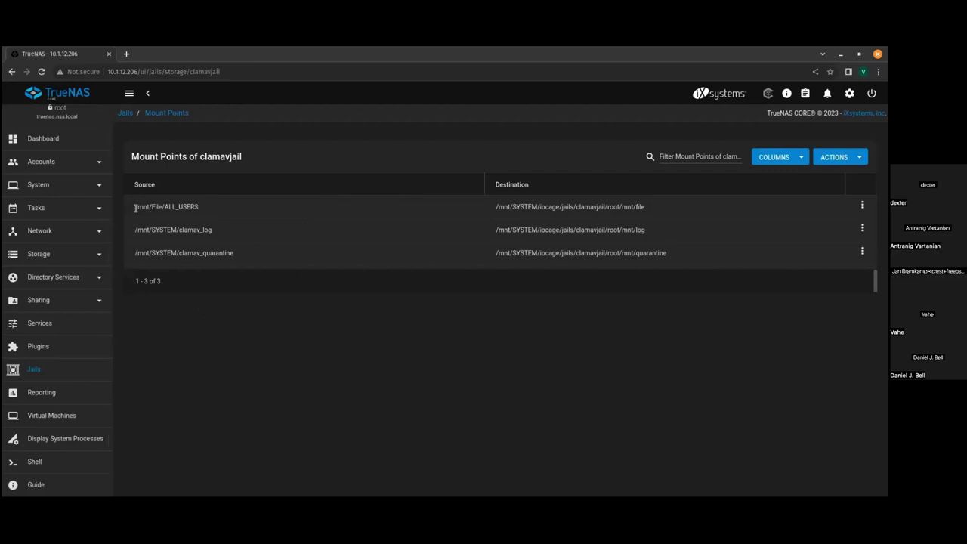
drag(130, 209, 242, 258)
click(243, 257)
Open the form for adding a mount point, expand the source tree to the subfolders of /mnt/File/ALL_USERS, and cancel
click(836, 162)
click(771, 276)
click(850, 162)
click(828, 178)
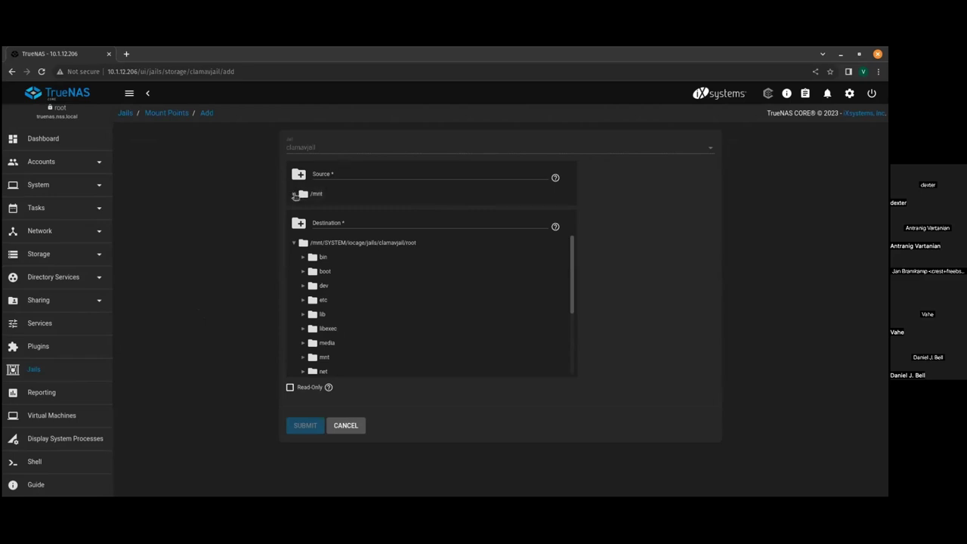
click(293, 195)
click(303, 208)
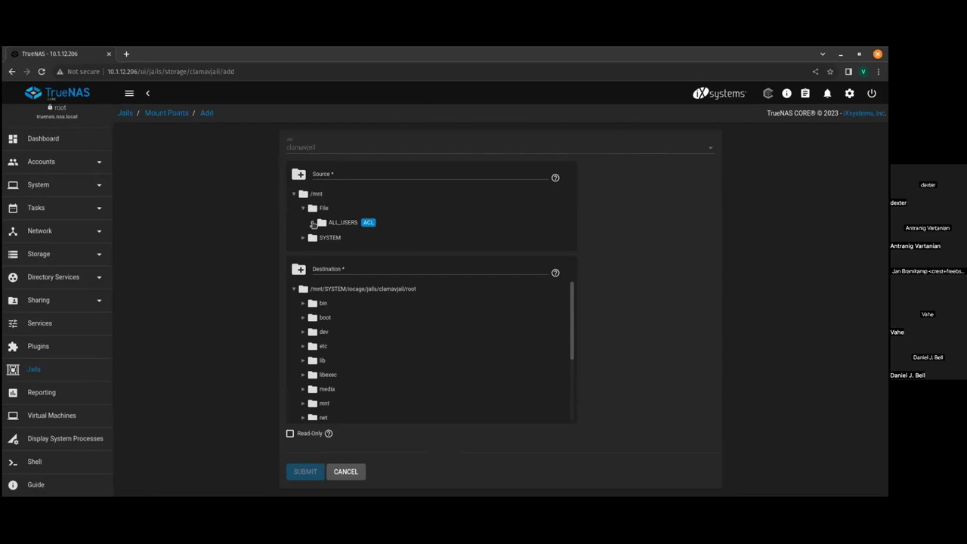
click(312, 222)
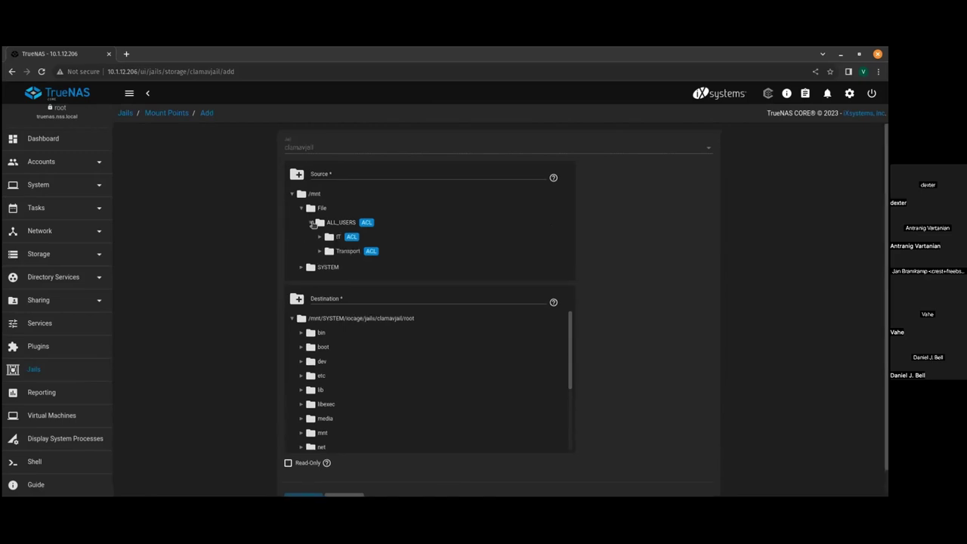
click(312, 223)
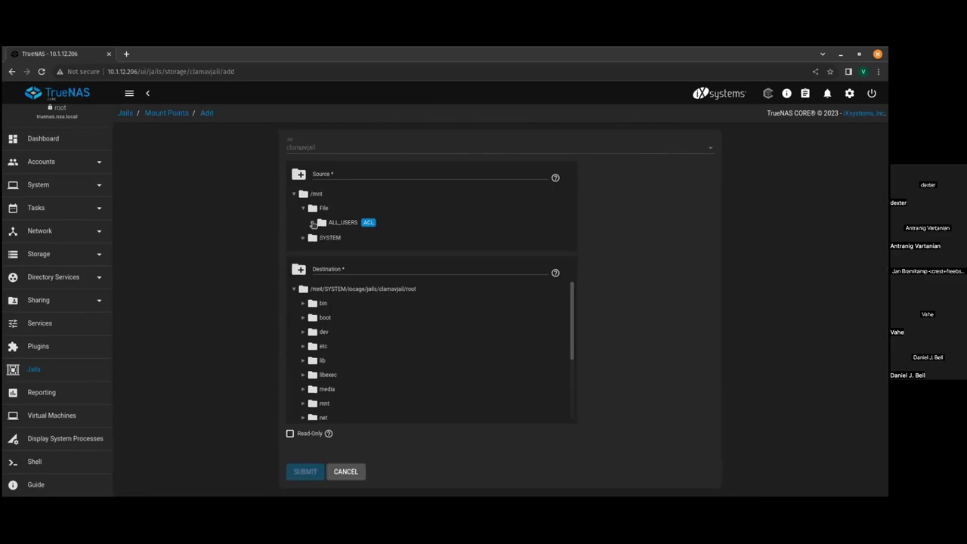
click(344, 472)
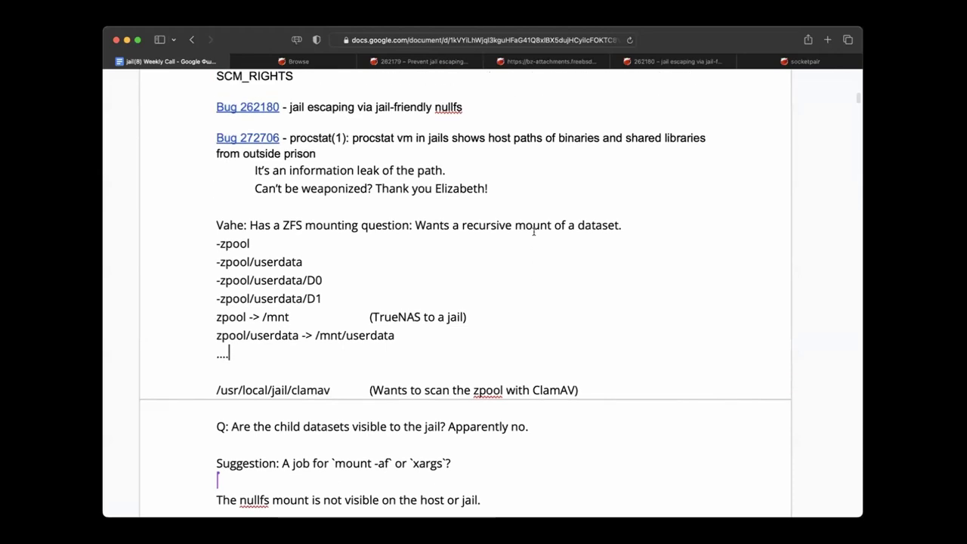
Switch to the jail(8) Weekly Call notes in Google Docs, review the ZFS mounting question and place the cursor below the nullfs line
scroll(533, 231, up, 1)
scroll(377, 321, down, 2)
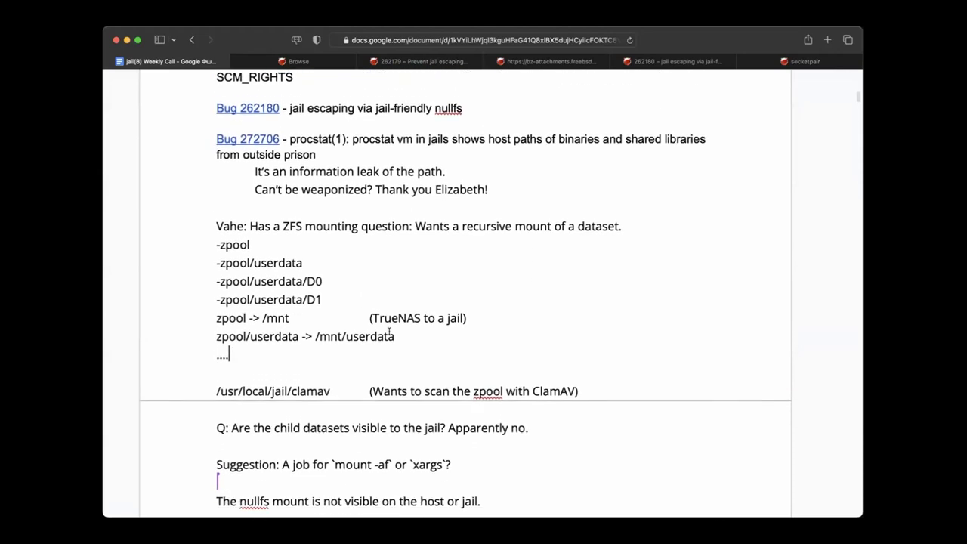
scroll(389, 331, down, 2)
click(459, 367)
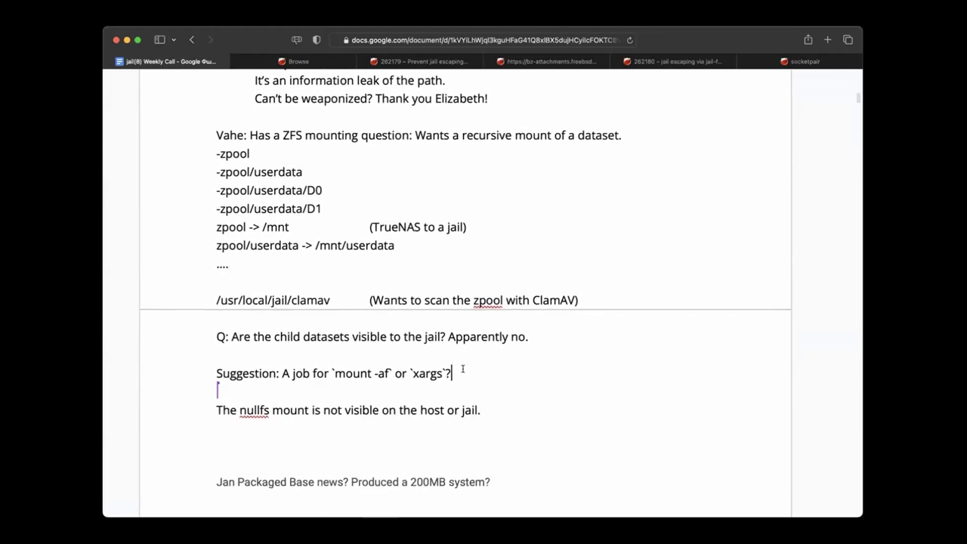
scroll(393, 398, down, 3)
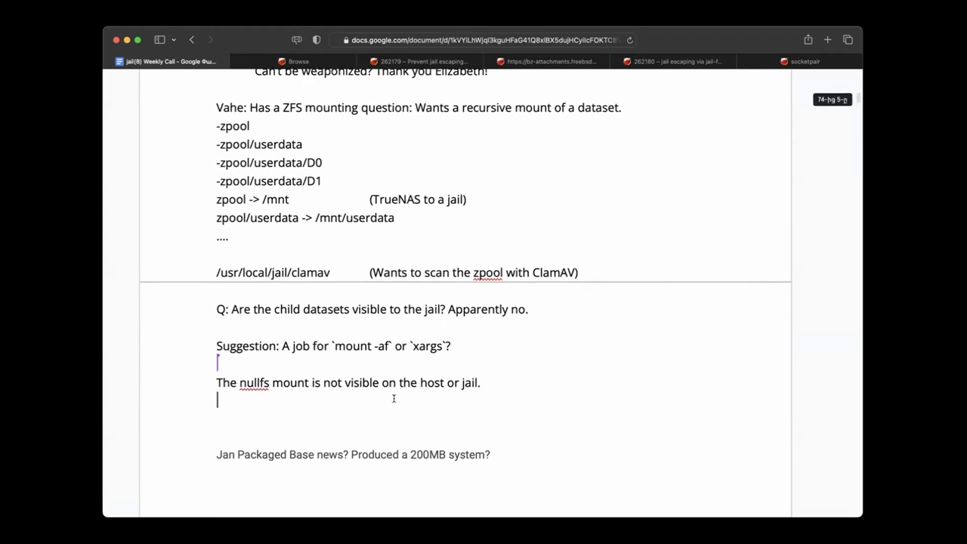